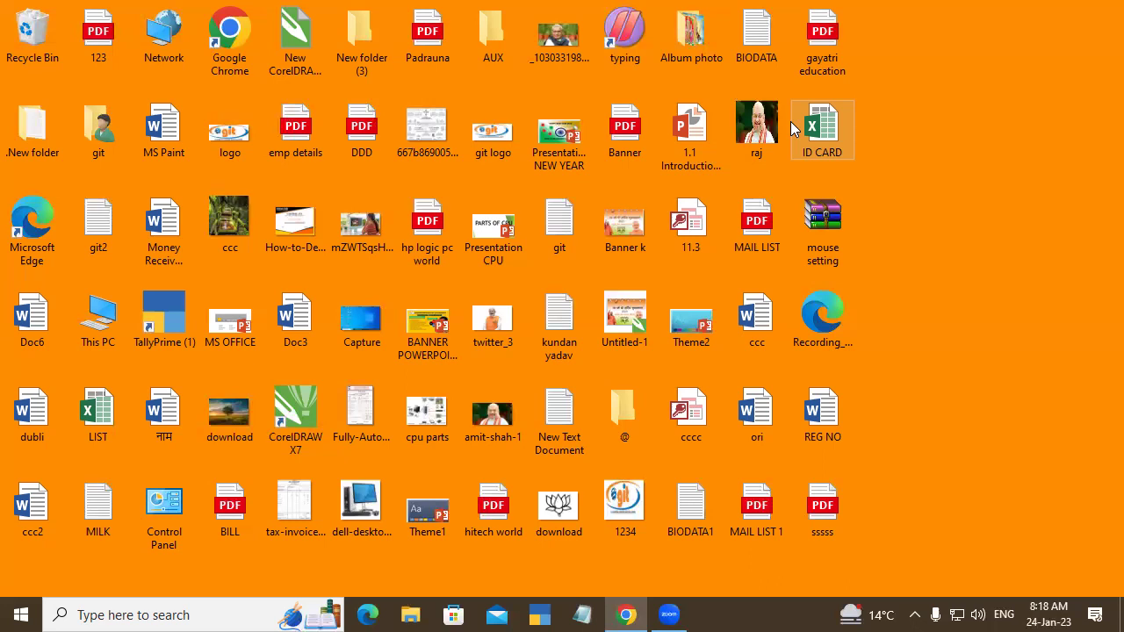
Step: Launch Word by running 'winword' from the Windows Run dialog
key("super+r")
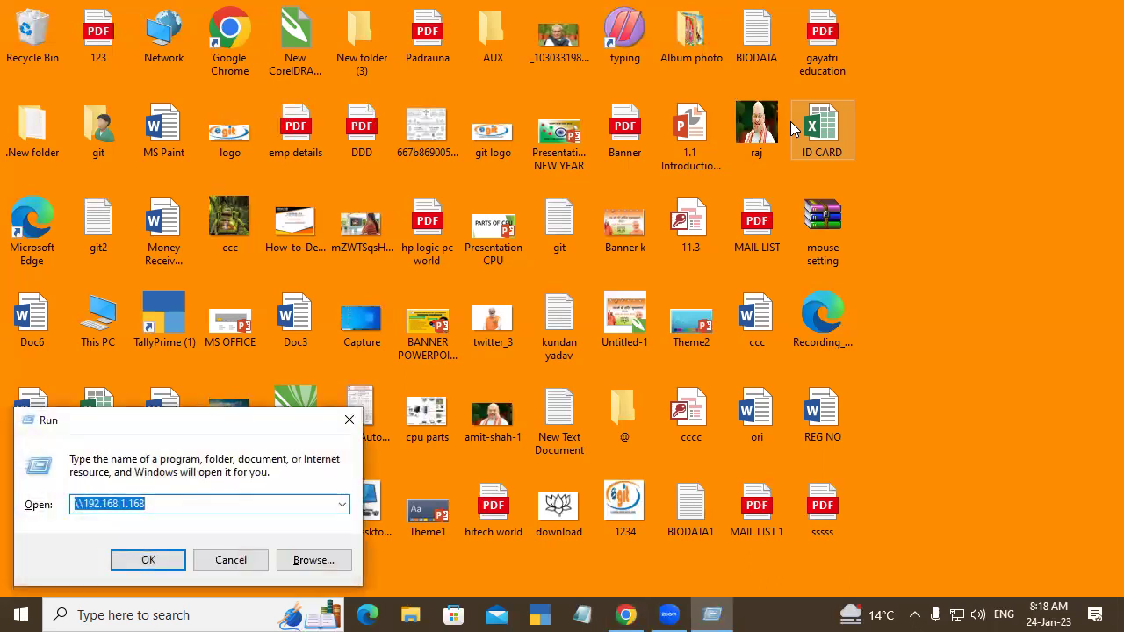
type("winword")
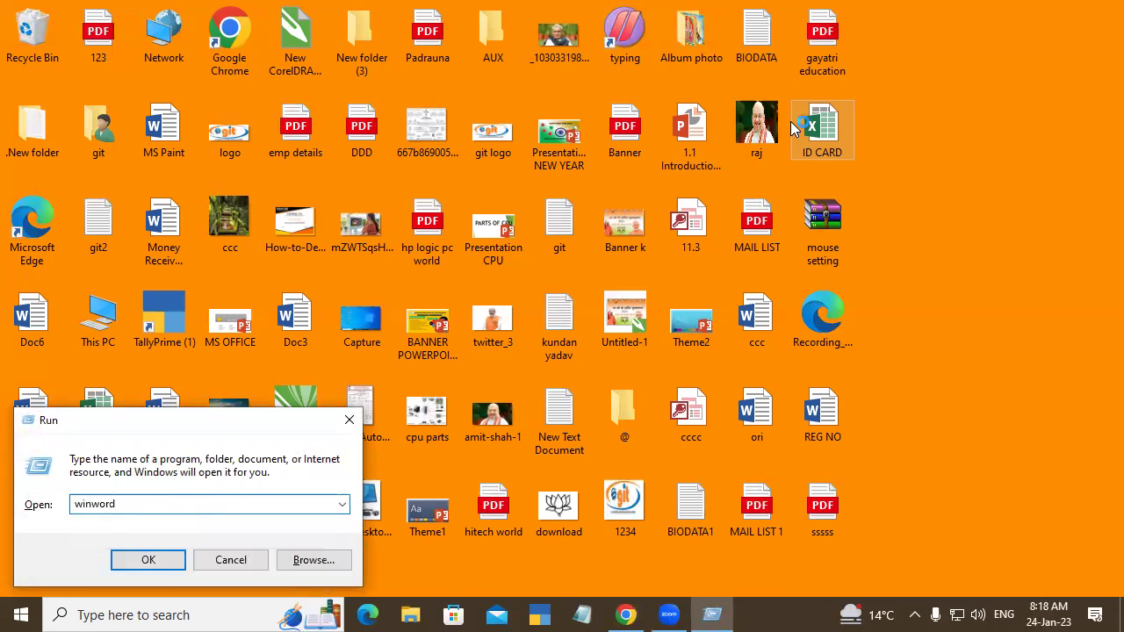
key("Return")
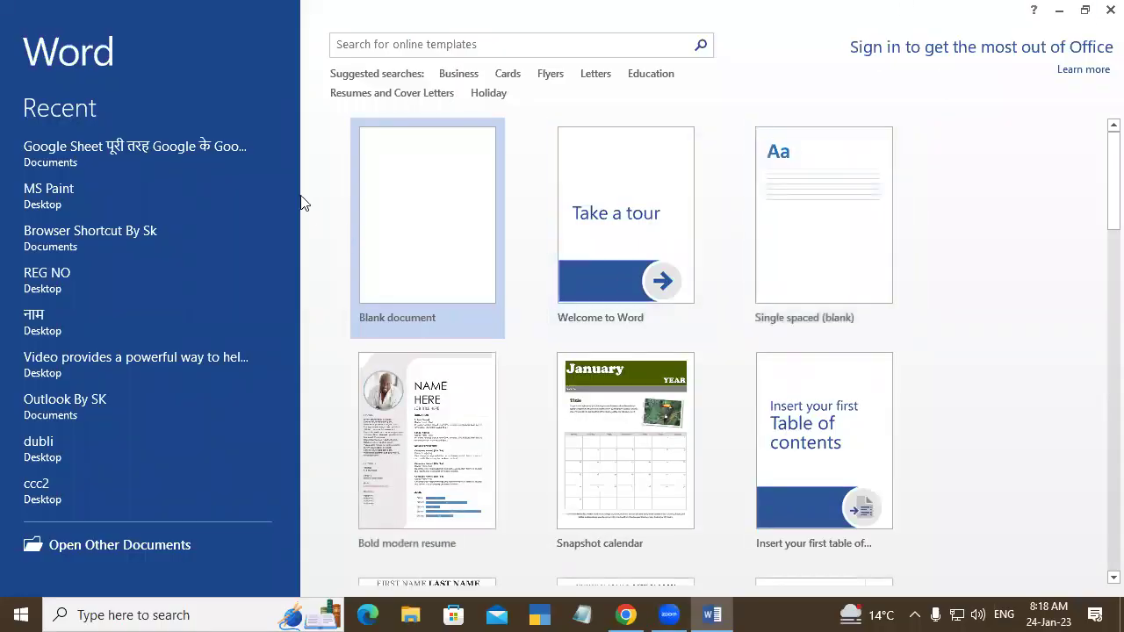
Step: Create a new blank document, Document1, from the Word start screen
left_click(446, 188)
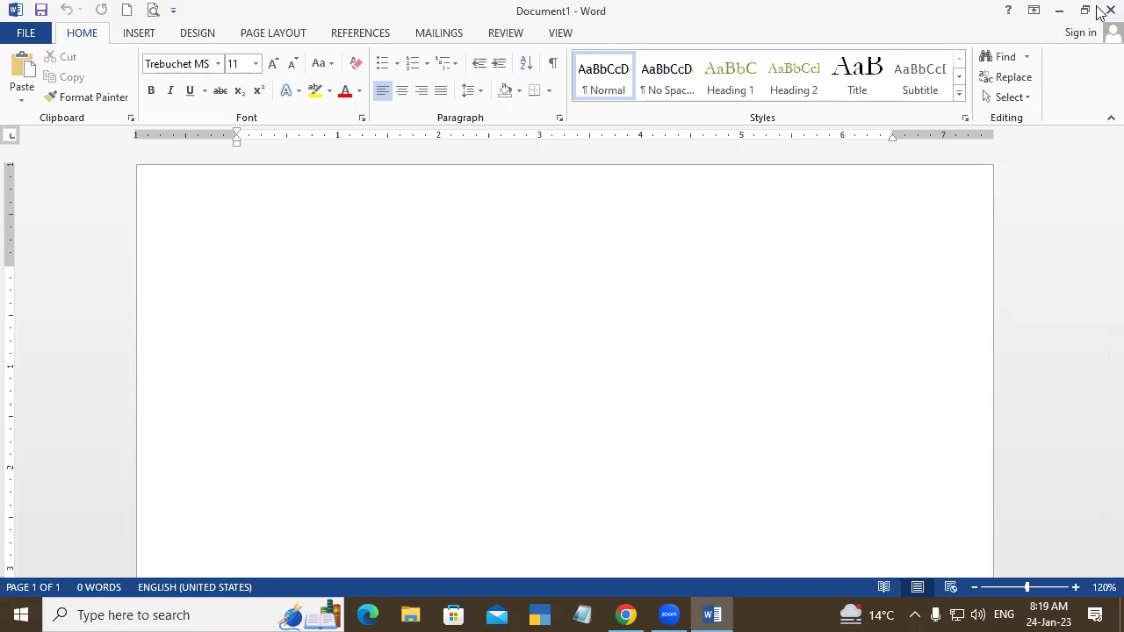
Step: Restore the Word window, widen it, move it lower, and circle its upper-right corner in red ink
double_click(471, 9)
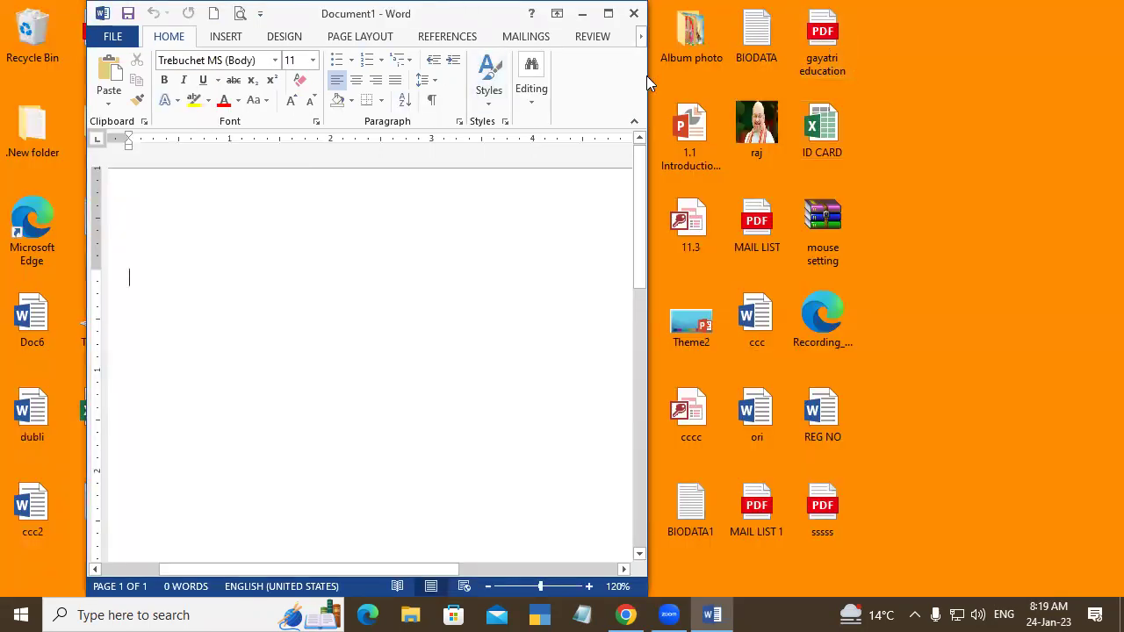
left_click_drag(654, 98, 983, 137)
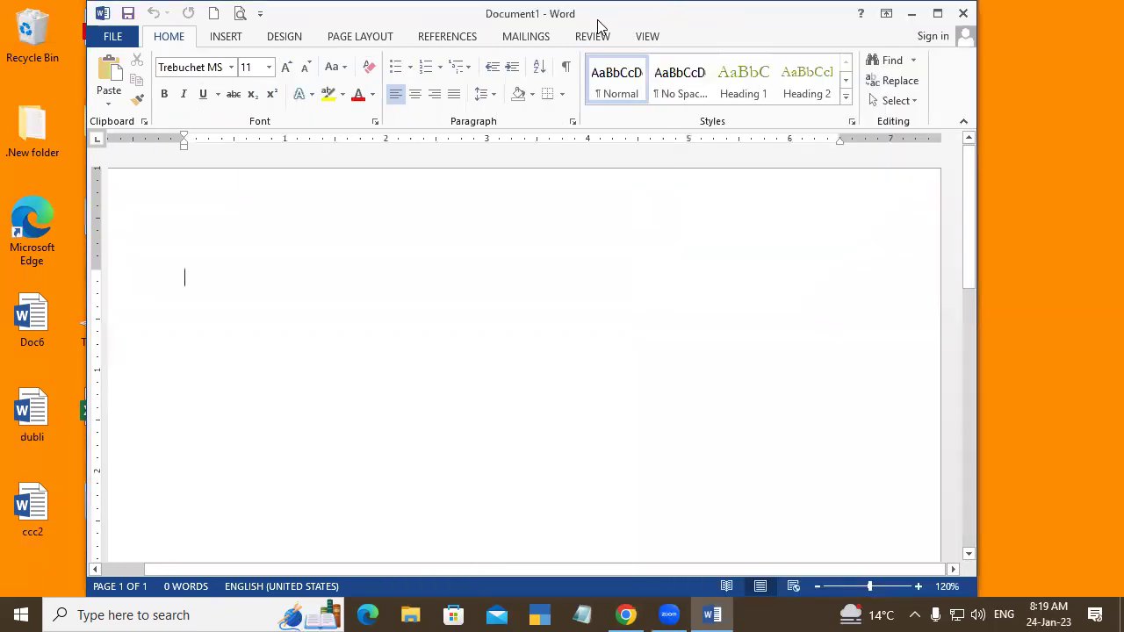
left_click_drag(593, 13, 571, 265)
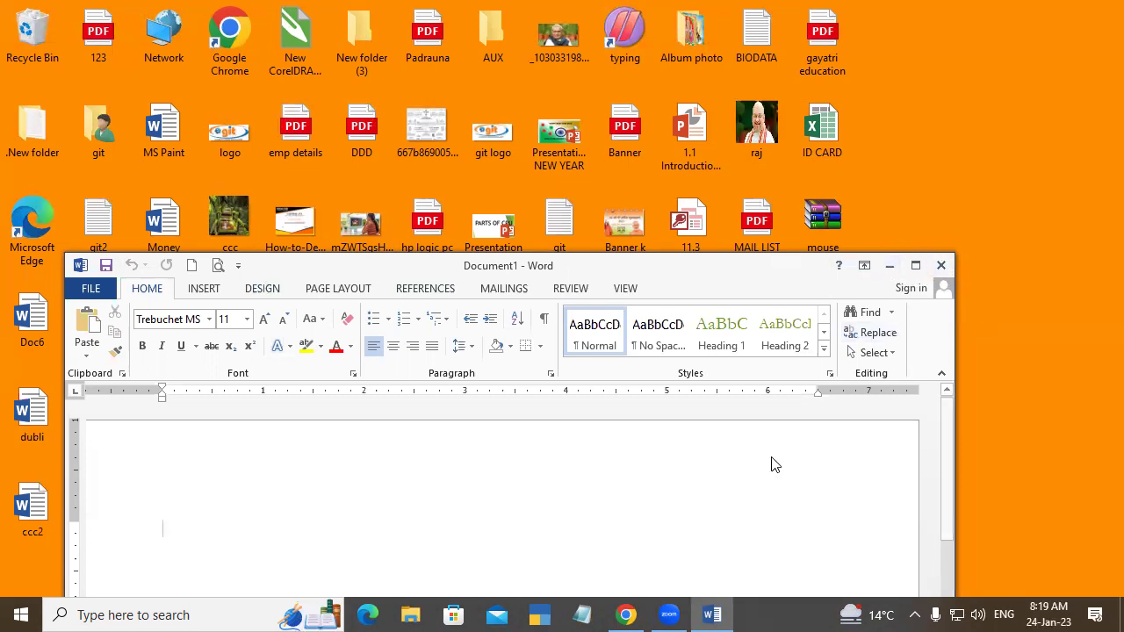
mouse_move(937, 245)
left_mouse_down()
mouse_move(965, 272)
mouse_move(934, 243)
left_mouse_up()
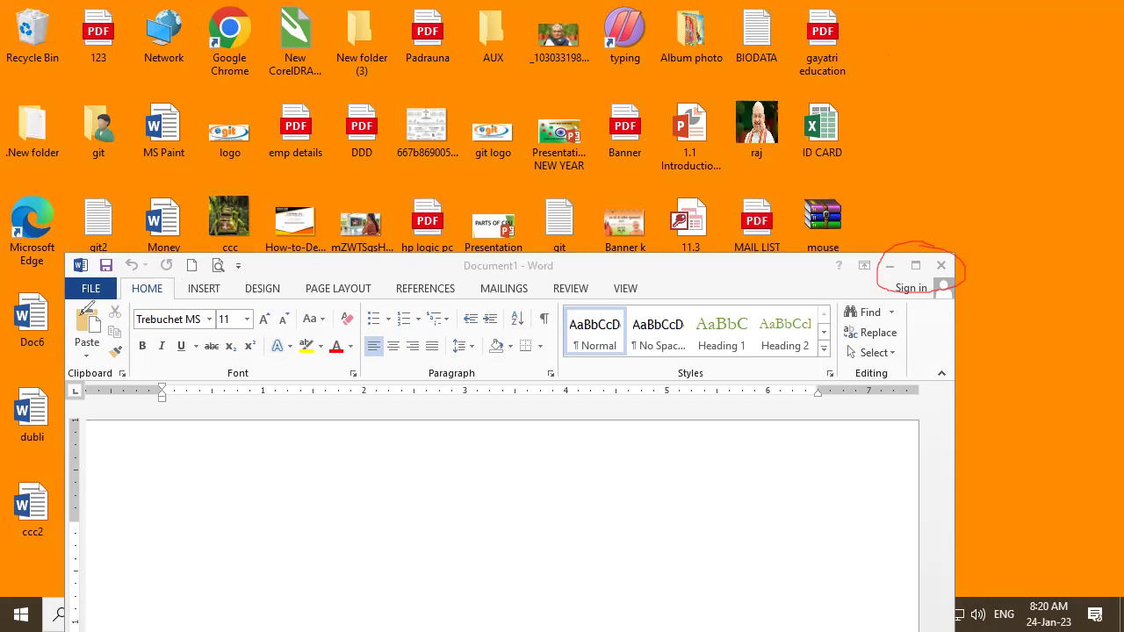
Step: Outline the ribbon area with a red freehand loop
mouse_move(411, 269)
left_mouse_down()
mouse_move(227, 272)
mouse_move(301, 378)
mouse_move(918, 308)
left_mouse_up()
left_click_drag(803, 284, 386, 265)
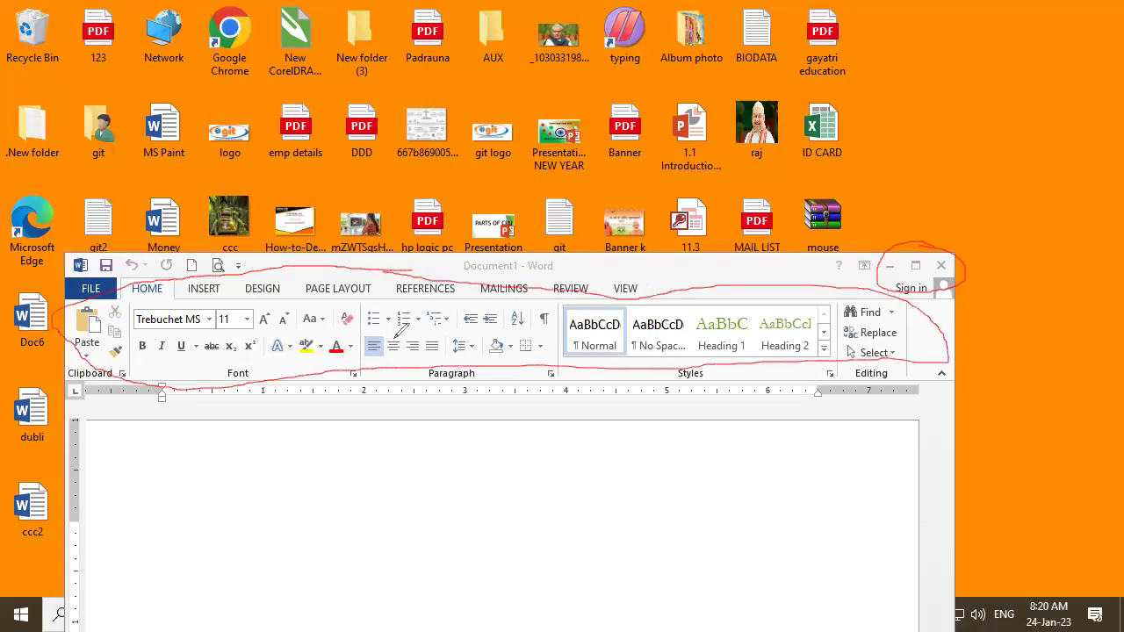
left_click_drag(404, 328, 430, 310)
Step: Handwrite 'Ribbon' in red ink on the blank page
mouse_move(518, 486)
left_mouse_down()
mouse_move(525, 429)
mouse_move(531, 482)
mouse_move(560, 457)
left_mouse_up()
mouse_move(564, 416)
left_mouse_down()
mouse_move(595, 461)
mouse_move(601, 439)
mouse_move(614, 461)
left_mouse_up()
mouse_move(627, 417)
left_mouse_down()
mouse_move(646, 458)
mouse_move(681, 439)
mouse_move(658, 419)
mouse_move(707, 427)
left_mouse_up()
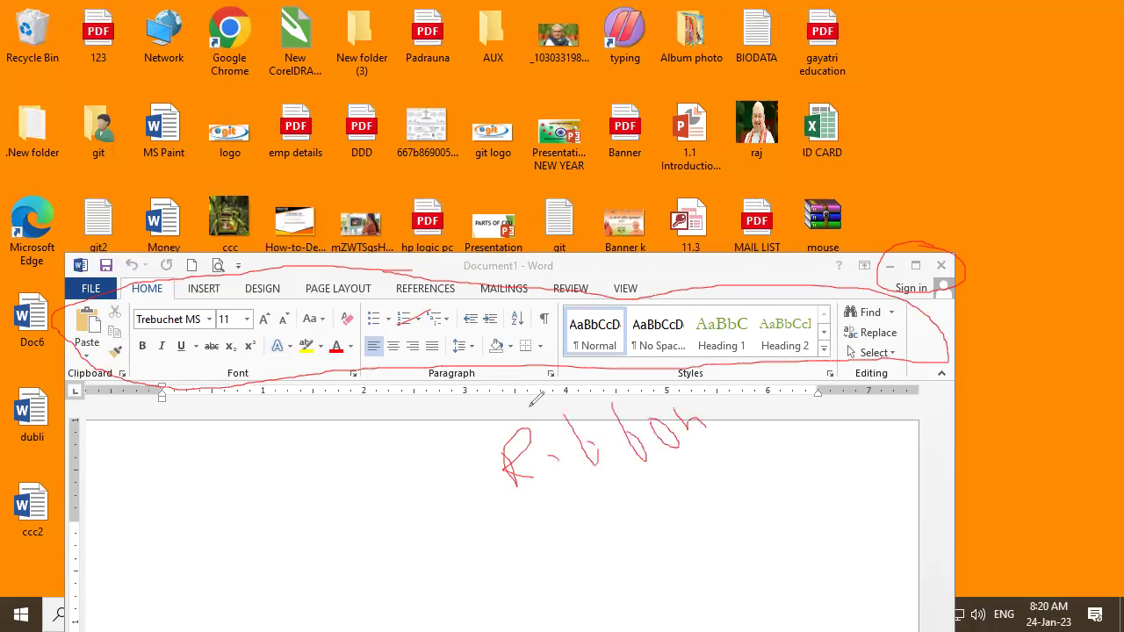
left_click(548, 431)
Step: Circle the Quick Access Toolbar in red and handwrite 'Quick Access' on the page
mouse_move(235, 279)
left_mouse_down()
mouse_move(217, 235)
mouse_move(86, 262)
left_mouse_up()
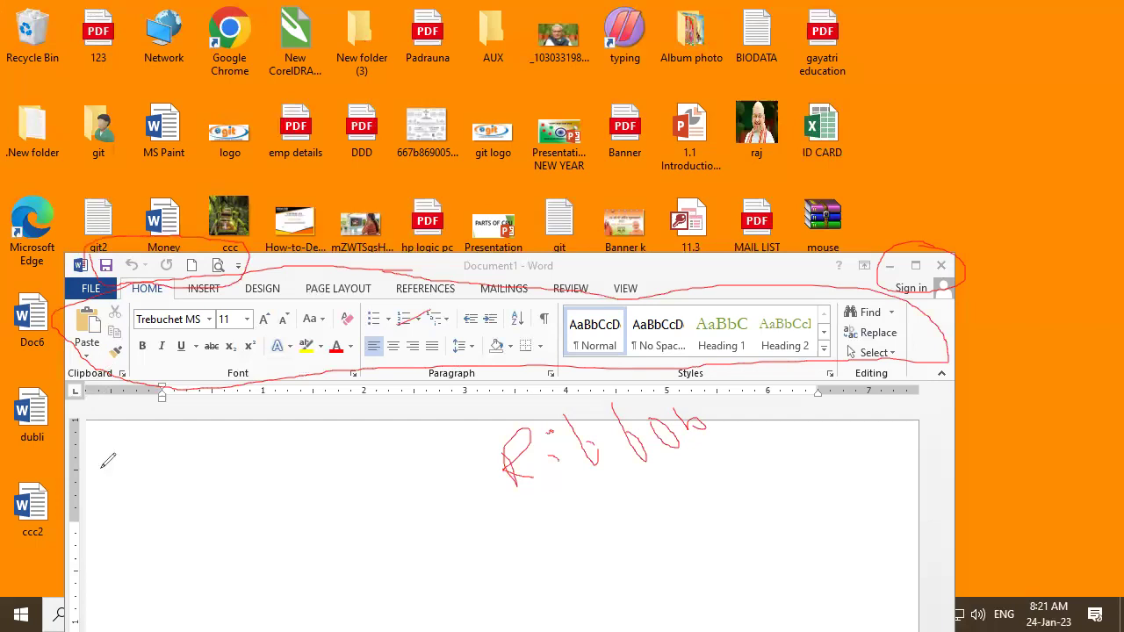
mouse_move(151, 476)
left_mouse_down()
mouse_move(207, 494)
mouse_move(252, 485)
left_mouse_up()
left_click_drag(277, 445, 303, 472)
left_click_drag(305, 417, 331, 466)
left_click_drag(346, 405, 369, 462)
mouse_move(263, 509)
left_mouse_down()
mouse_move(275, 535)
mouse_move(303, 526)
mouse_move(295, 520)
left_mouse_up()
left_click_drag(338, 487, 333, 517)
mouse_move(367, 479)
left_mouse_down()
mouse_move(385, 503)
mouse_move(406, 466)
mouse_move(449, 437)
mouse_move(443, 460)
left_mouse_up()
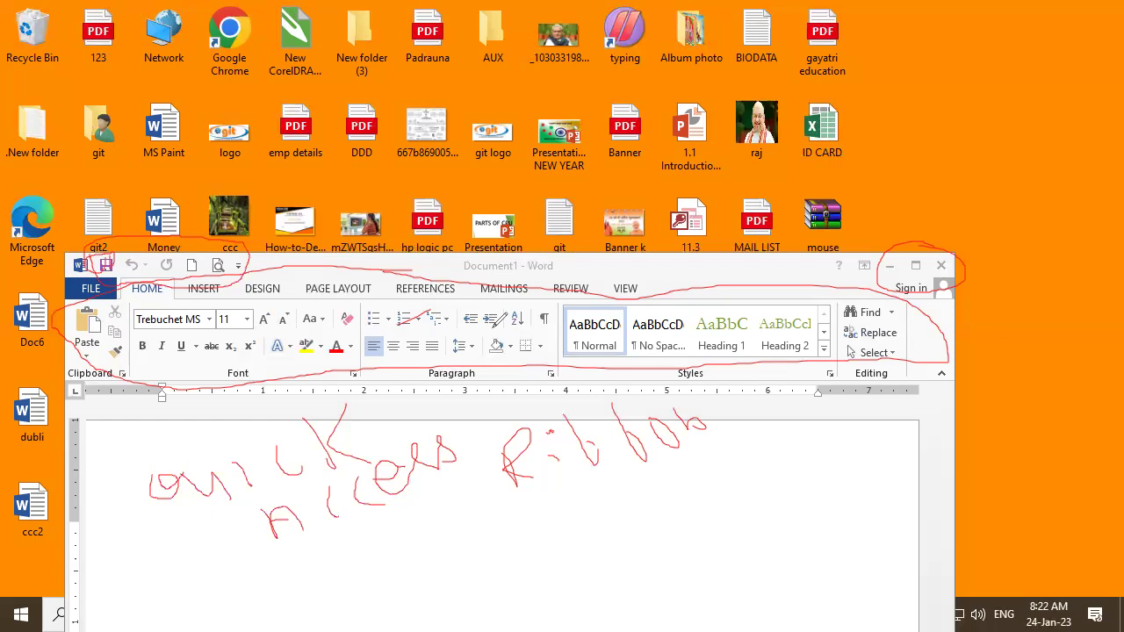
Step: Draw a red line along the ruler and handwrite 'Ruler Bar' beside it
mouse_move(175, 378)
left_mouse_down()
mouse_move(174, 404)
mouse_move(876, 400)
left_mouse_up()
mouse_move(749, 472)
left_mouse_down()
mouse_move(757, 506)
mouse_move(777, 449)
mouse_move(757, 488)
mouse_move(784, 498)
left_mouse_up()
left_click_drag(795, 458, 841, 475)
mouse_move(829, 413)
left_mouse_down()
mouse_move(864, 465)
mouse_move(904, 414)
mouse_move(935, 435)
left_mouse_up()
left_click_drag(778, 499, 818, 533)
left_click(794, 500)
mouse_move(822, 484)
left_mouse_down()
mouse_move(843, 516)
mouse_move(816, 541)
left_mouse_up()
mouse_move(880, 497)
left_mouse_down()
mouse_move(871, 507)
mouse_move(885, 511)
mouse_move(924, 499)
left_mouse_up()
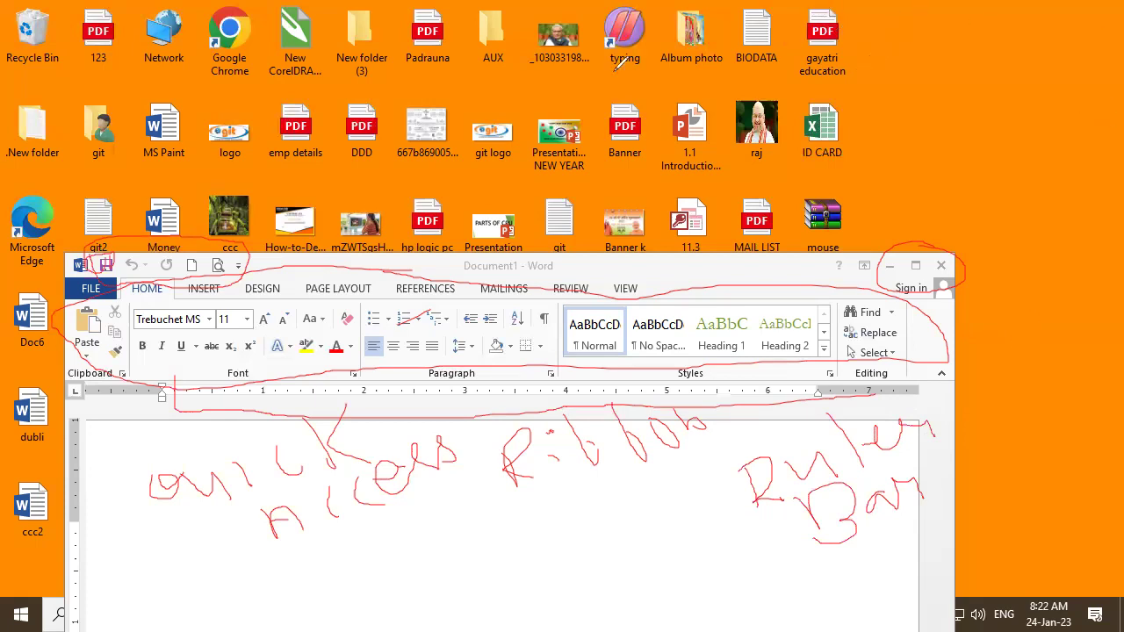
Step: Erase the red outlines, the ruler line, and the 'Quick Access' handwriting
left_click(645, 276)
left_click(970, 264)
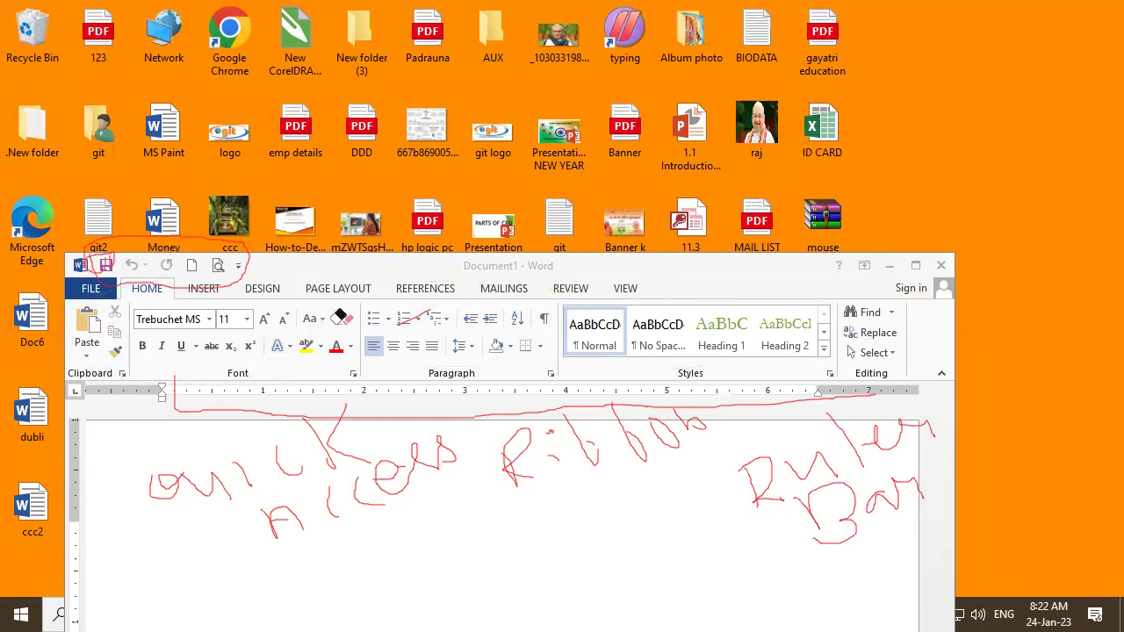
left_click(171, 280)
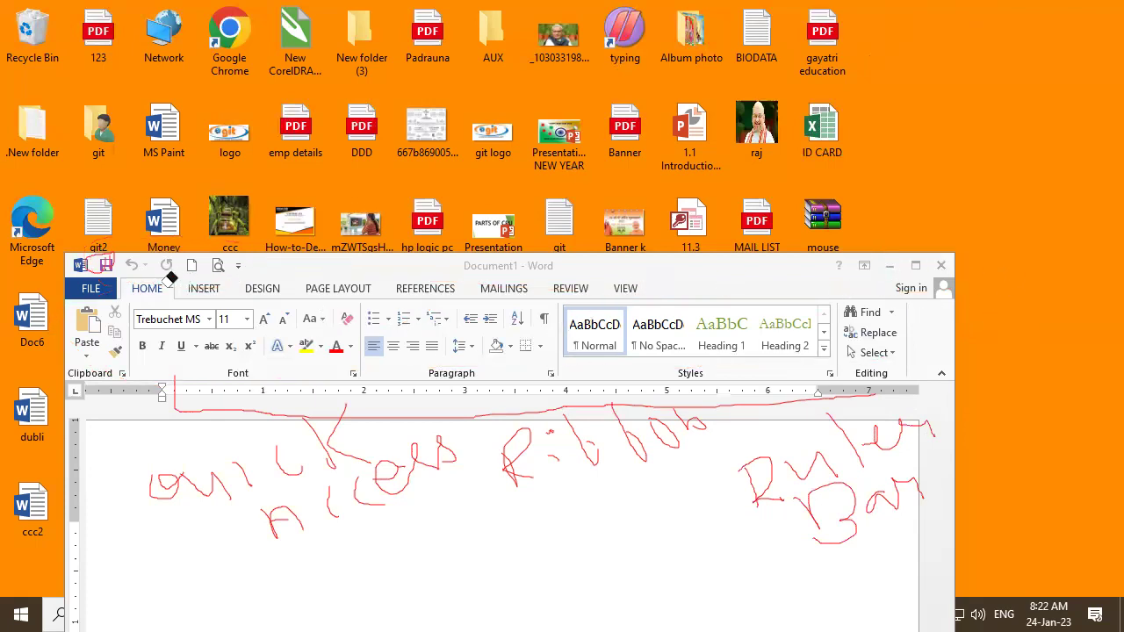
left_click(104, 261)
left_click(194, 391)
left_click(297, 460)
left_click(146, 496)
left_click(316, 479)
left_click(332, 444)
left_click(281, 523)
Step: Erase the 'Ribbon' and 'Ruler Bar' handwriting, then draw a short red curve below the ruler
left_click(760, 482)
left_click_drag(518, 456, 676, 430)
left_click(843, 439)
left_click(892, 441)
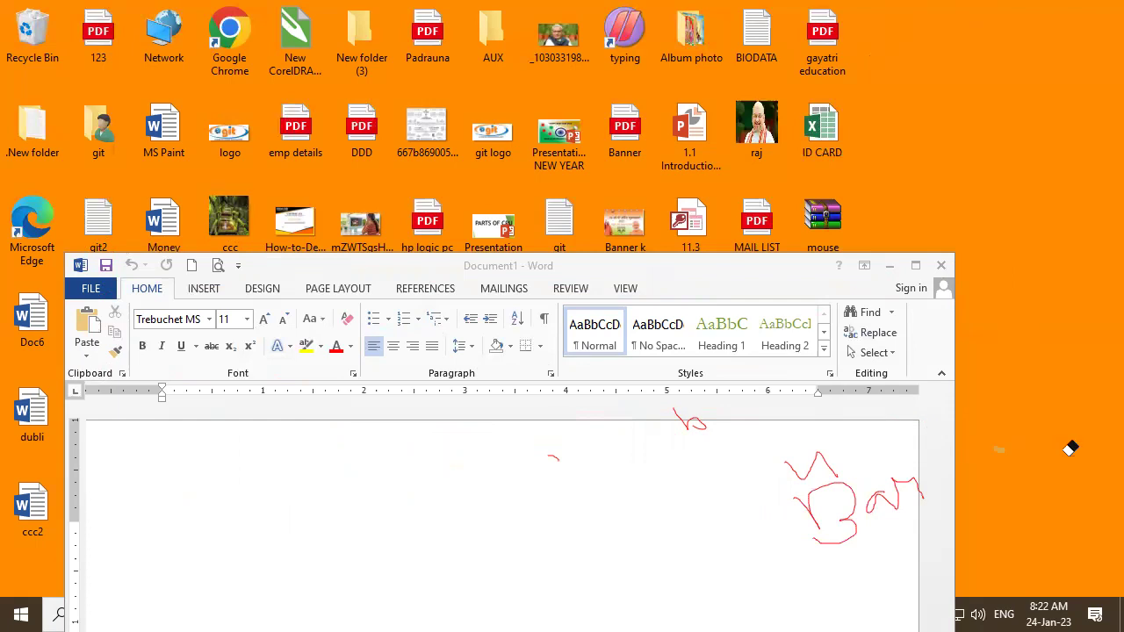
left_click(804, 505)
left_click(900, 490)
left_click(640, 415)
left_click(559, 453)
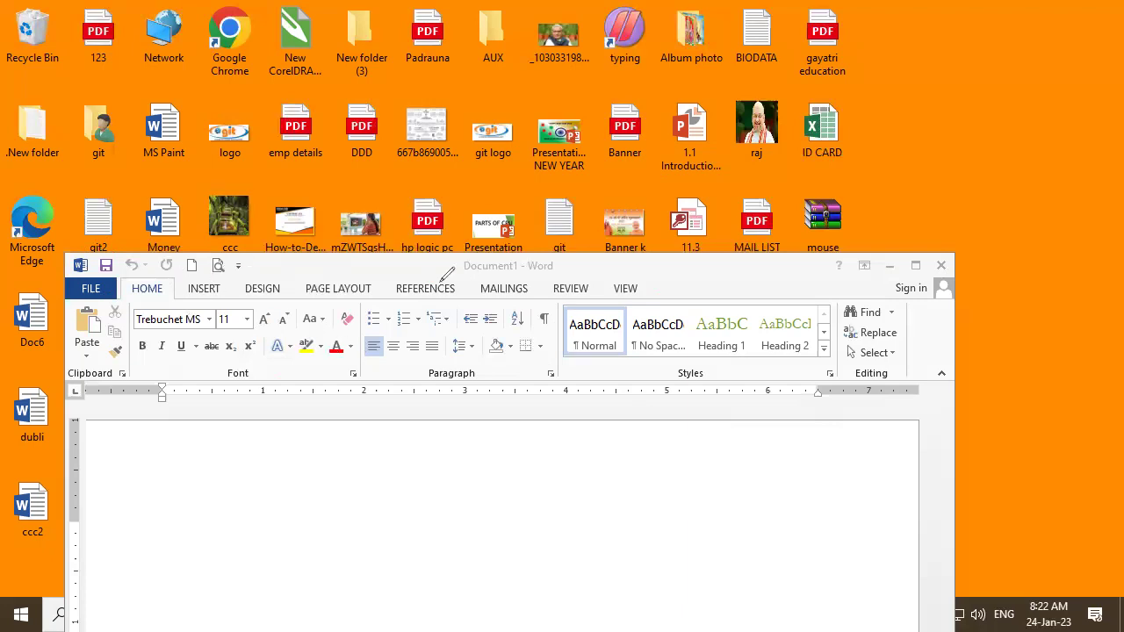
left_click_drag(293, 401, 347, 400)
Step: Activate the Word window and maximize it to fill the screen
left_click(885, 524)
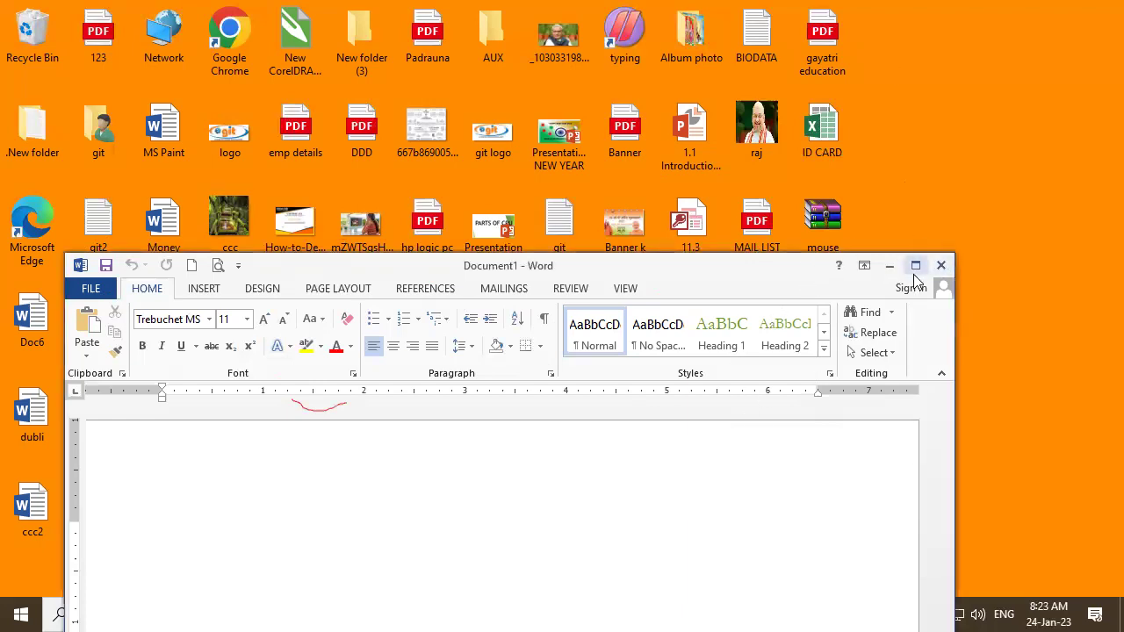
left_click(915, 266)
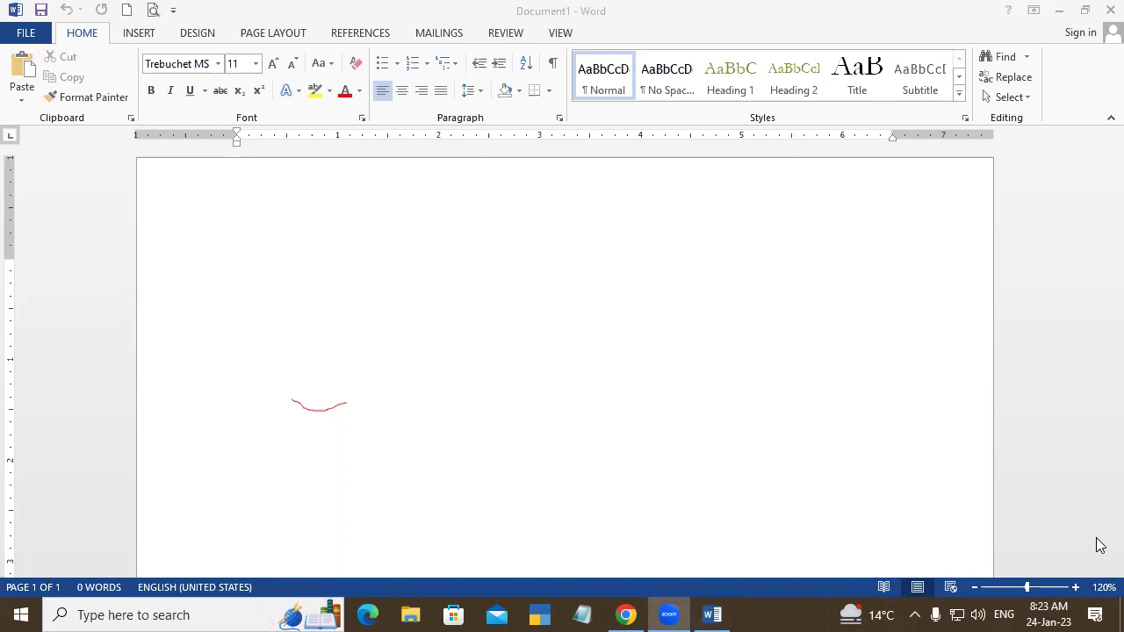
Step: Step the zoom from 120% down to 100%, up to 110%, and back to 100%
left_click(975, 586)
left_click(974, 587)
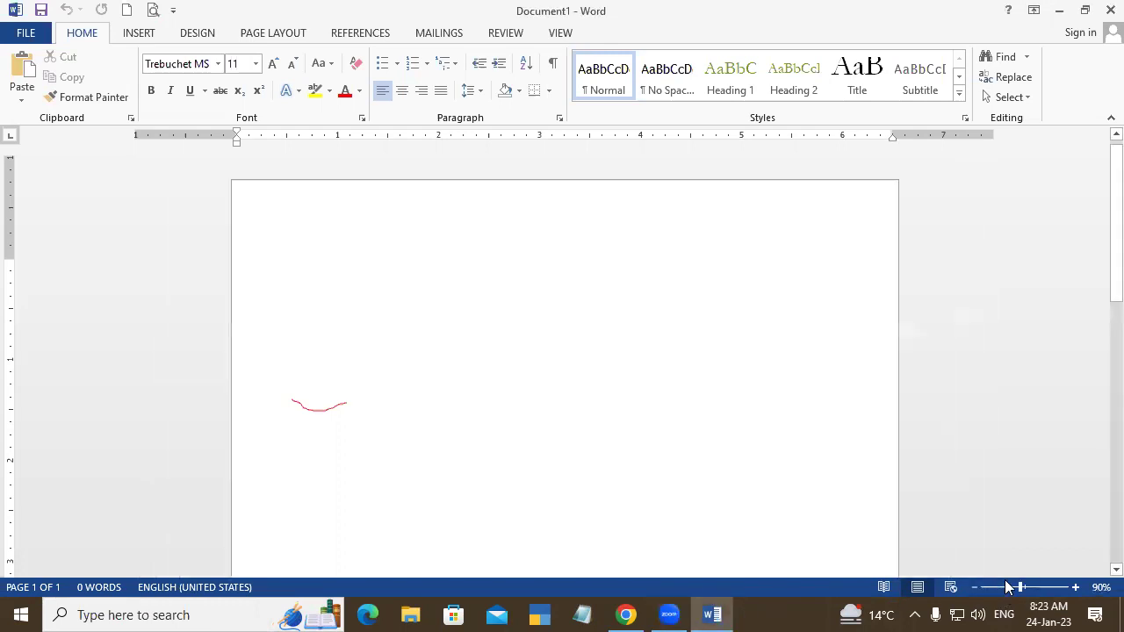
left_click(1075, 587)
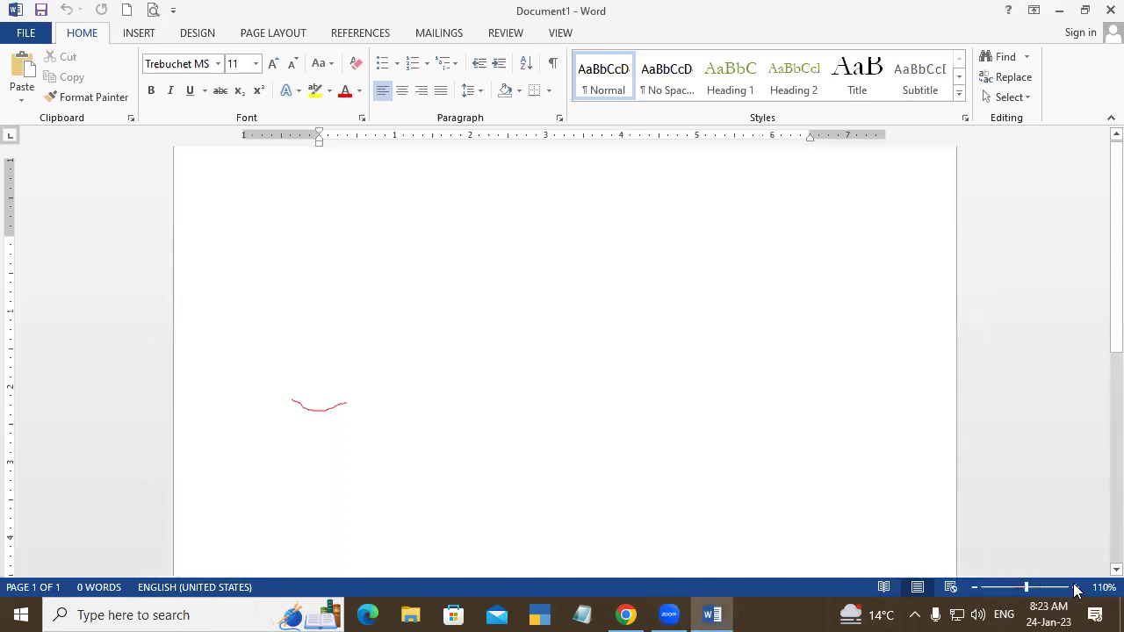
left_click(974, 586)
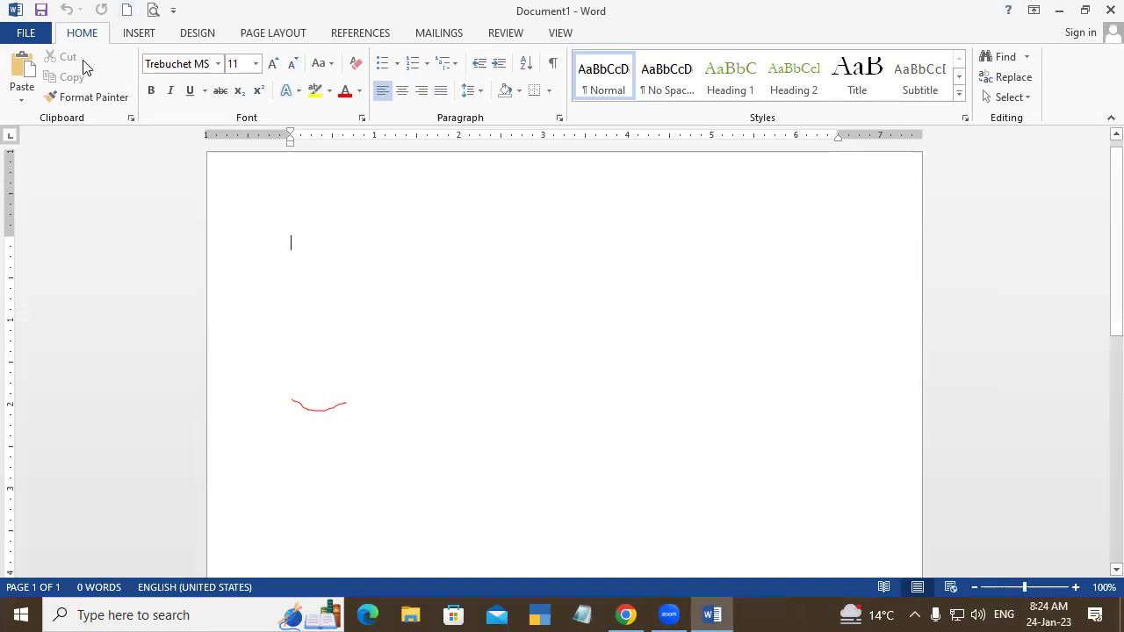
Step: Open the File backstage and show the Export page for creating a PDF/XPS document
left_click(25, 37)
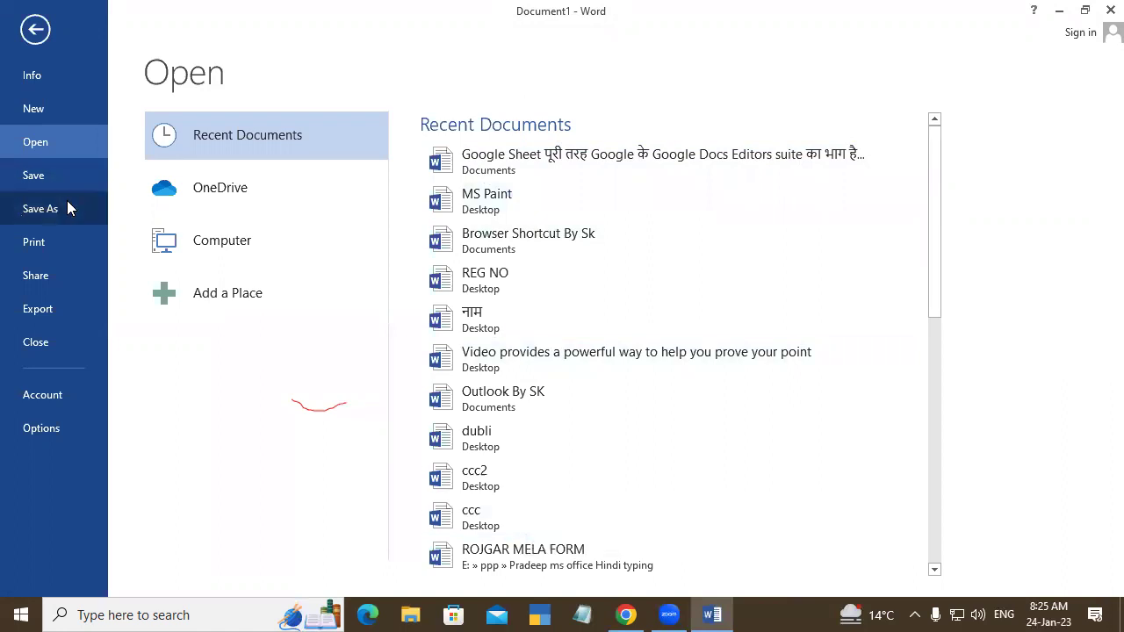
left_click(67, 304)
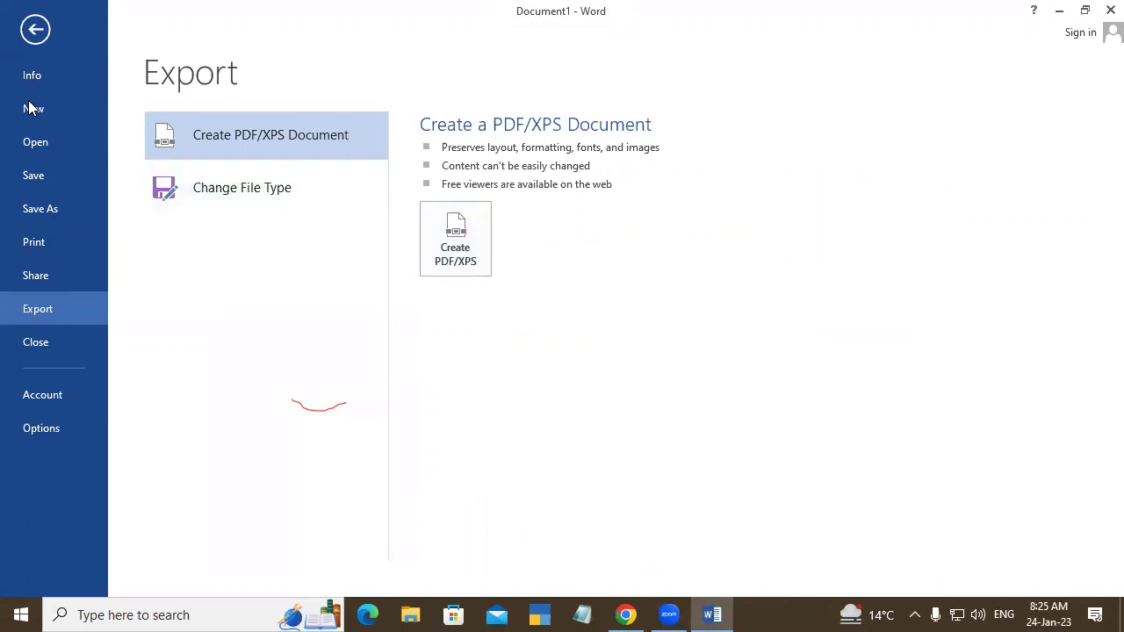
Step: Return from the backstage to the blank Document1 page
left_click(35, 33)
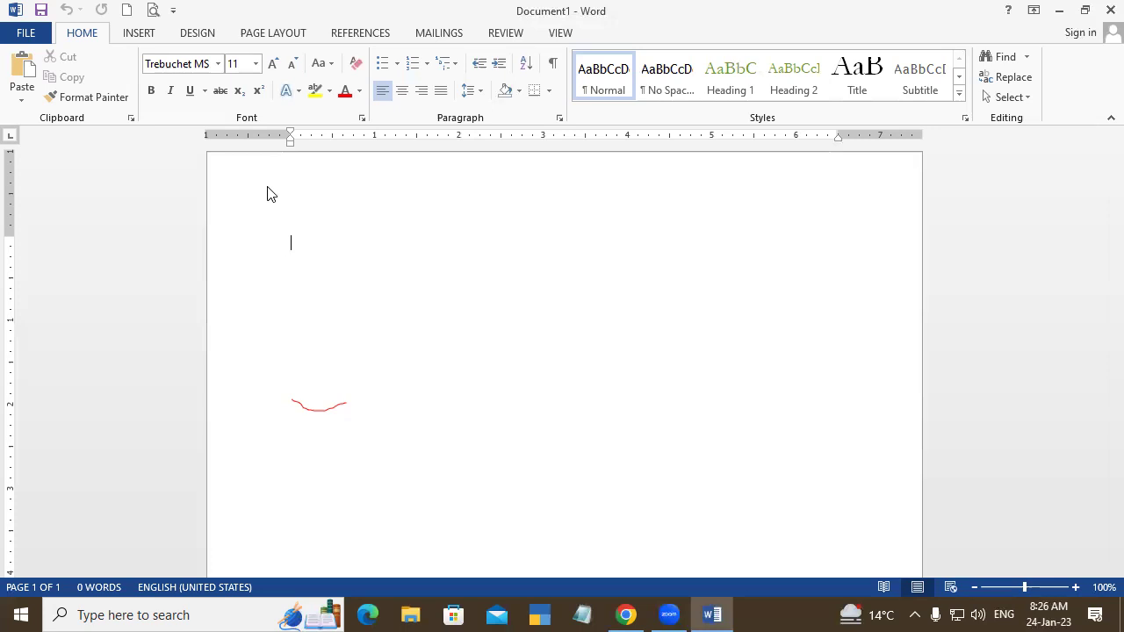
Step: Zoom the page to 130% and expand =rand() into five paragraphs of sample text
left_click(1076, 588)
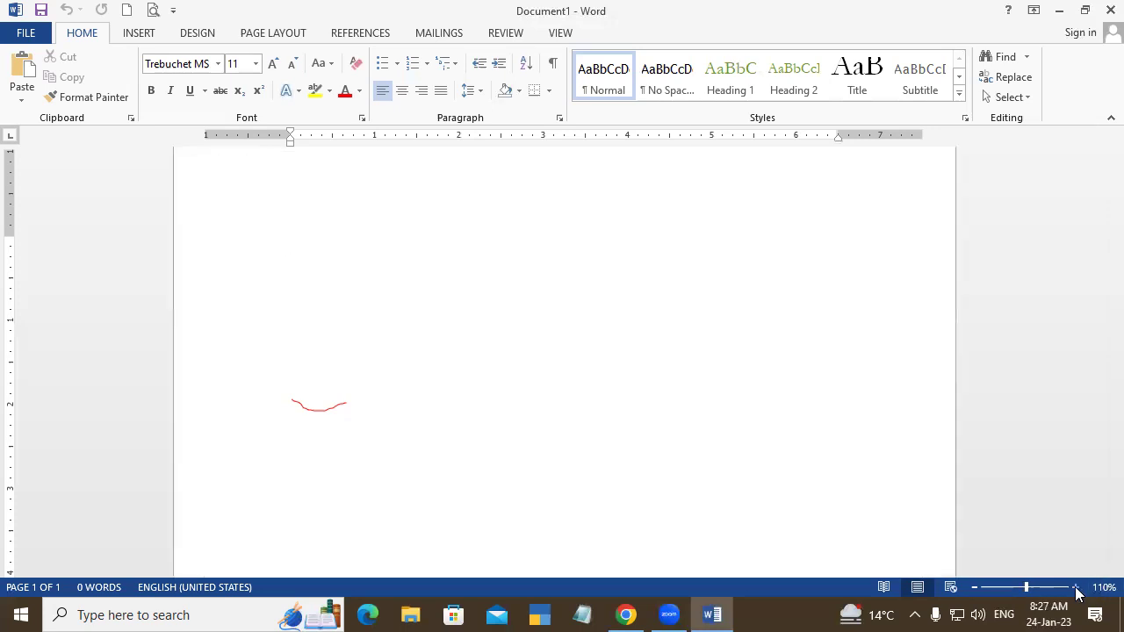
left_click(1076, 587)
left_click(1075, 587)
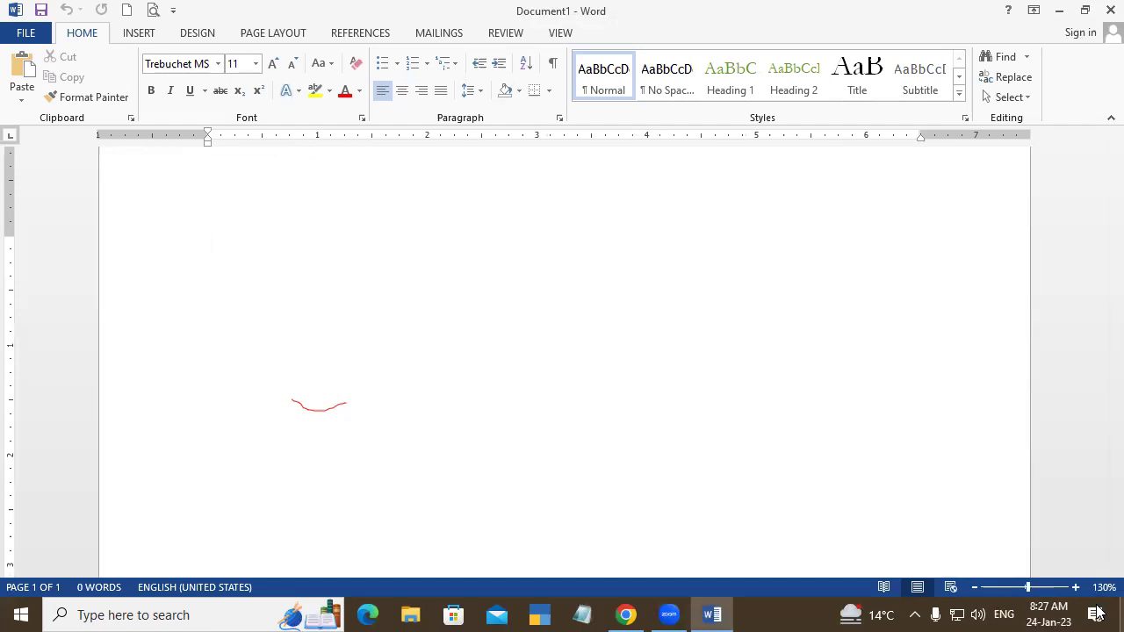
type("=")
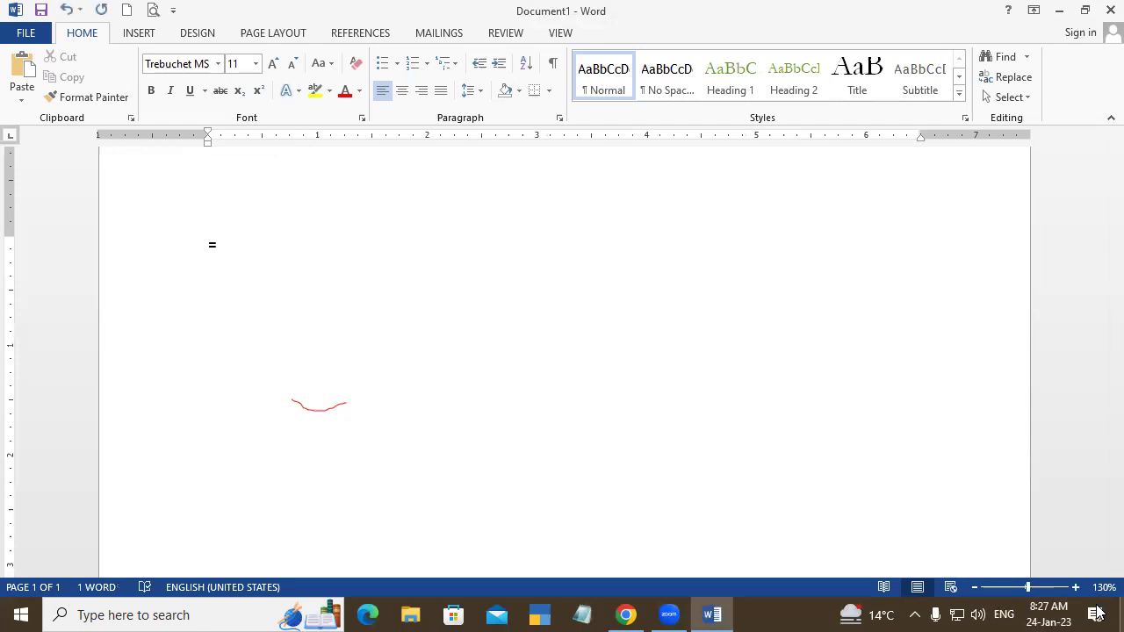
type("rand")
type("()")
key("Return")
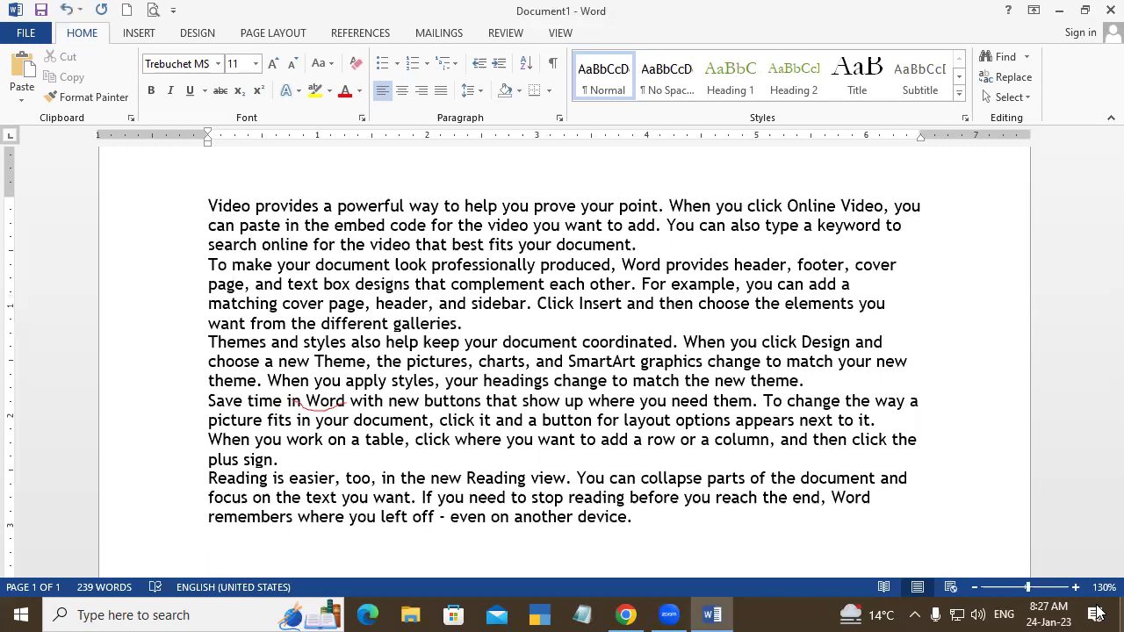
Step: Undo, redo, then undo again the sample-text expansion to restore the =rand() line
key("ctrl+z")
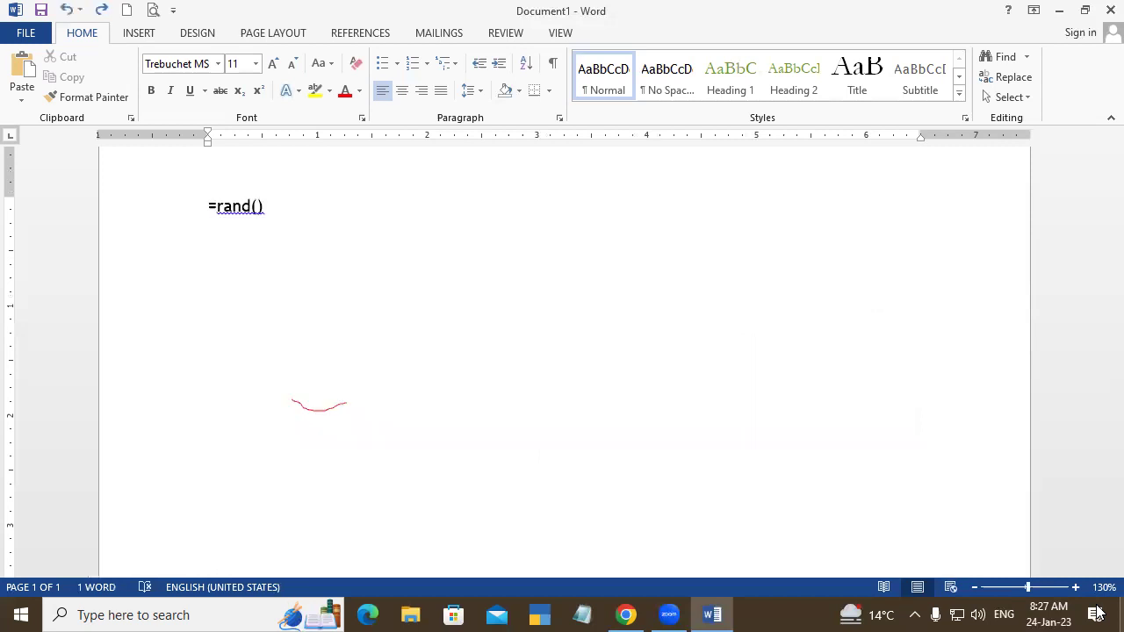
key("ctrl+y")
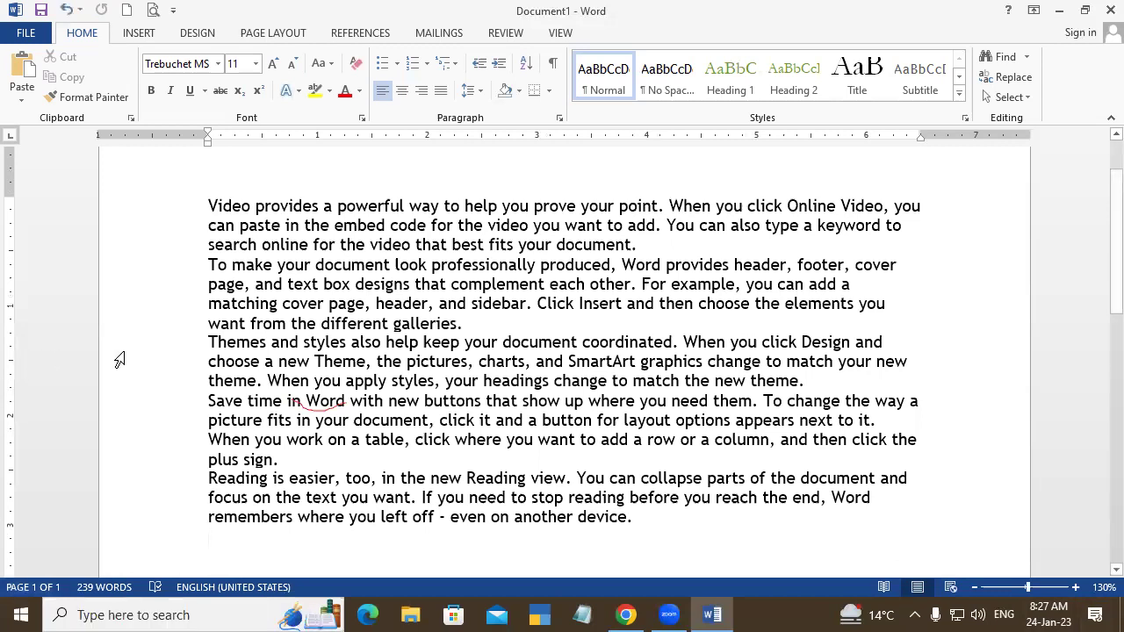
key("ctrl+z")
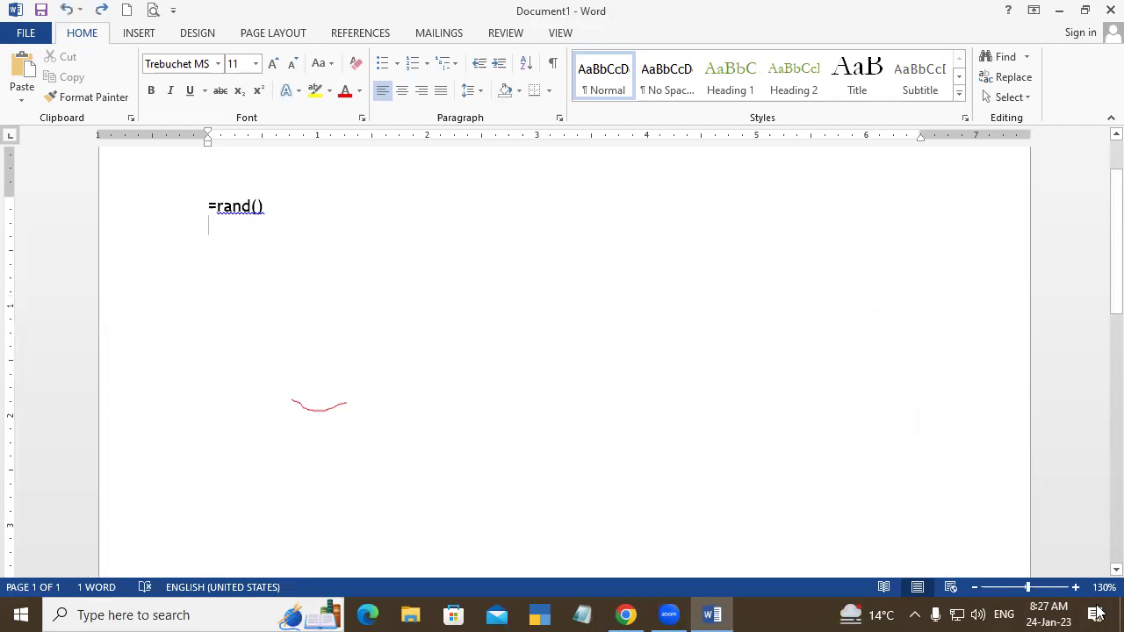
Step: Edit the formula to read =rand(34), leaving the cursor after the closing parenthesis
left_click(258, 206)
type("34")
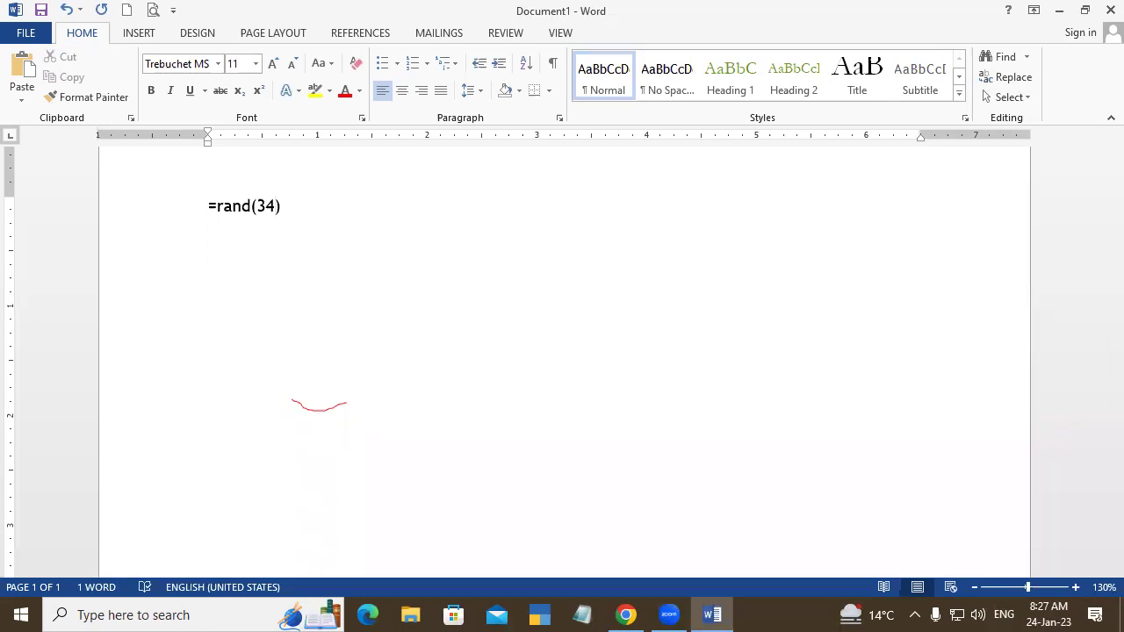
key("Return")
key("BackSpace")
left_click(282, 205)
Step: Expand =rand(34) into 1628 words, scroll back to the top and select the first paragraph's ending
key("Return")
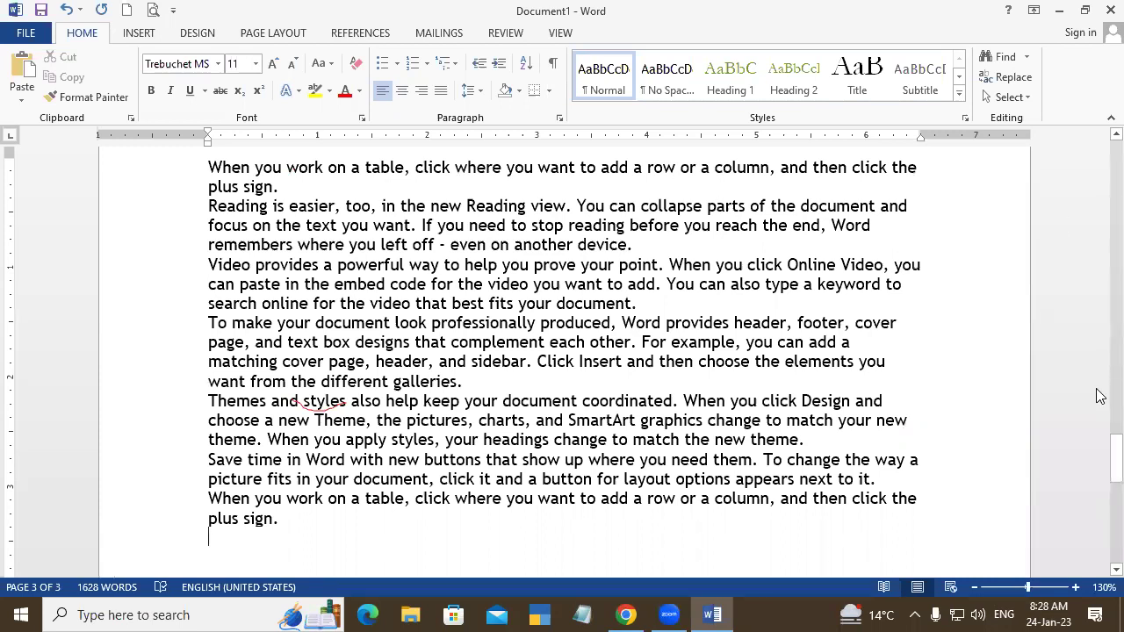
left_click_drag(1113, 482, 1099, 167)
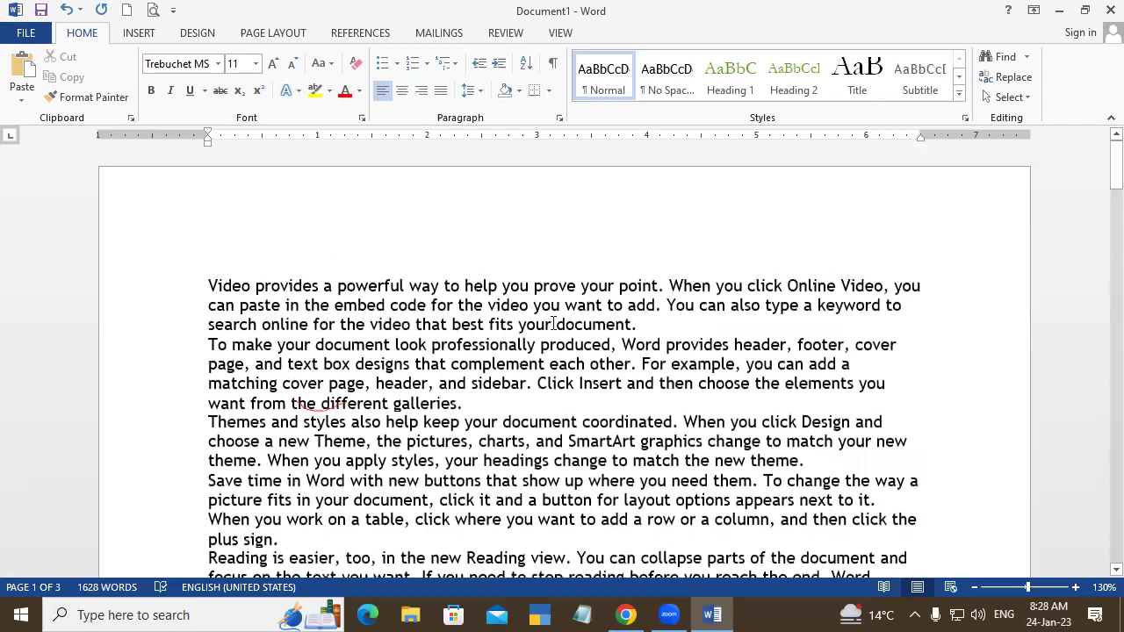
left_click_drag(638, 325, 453, 325)
left_click_drag(381, 305, 221, 287)
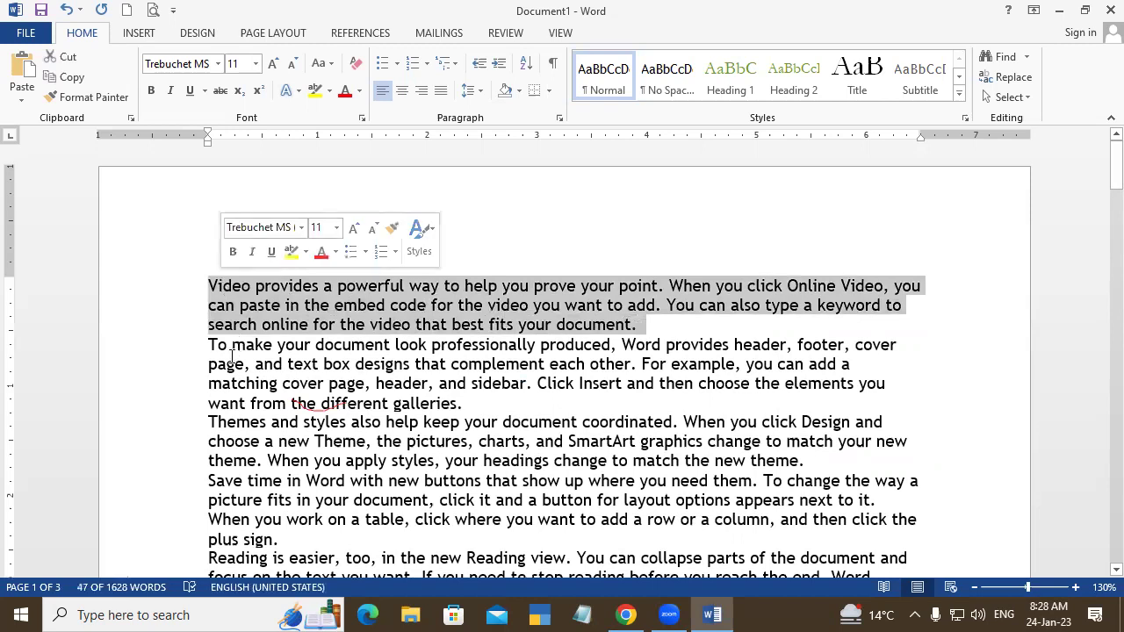
left_click_drag(208, 346, 498, 410)
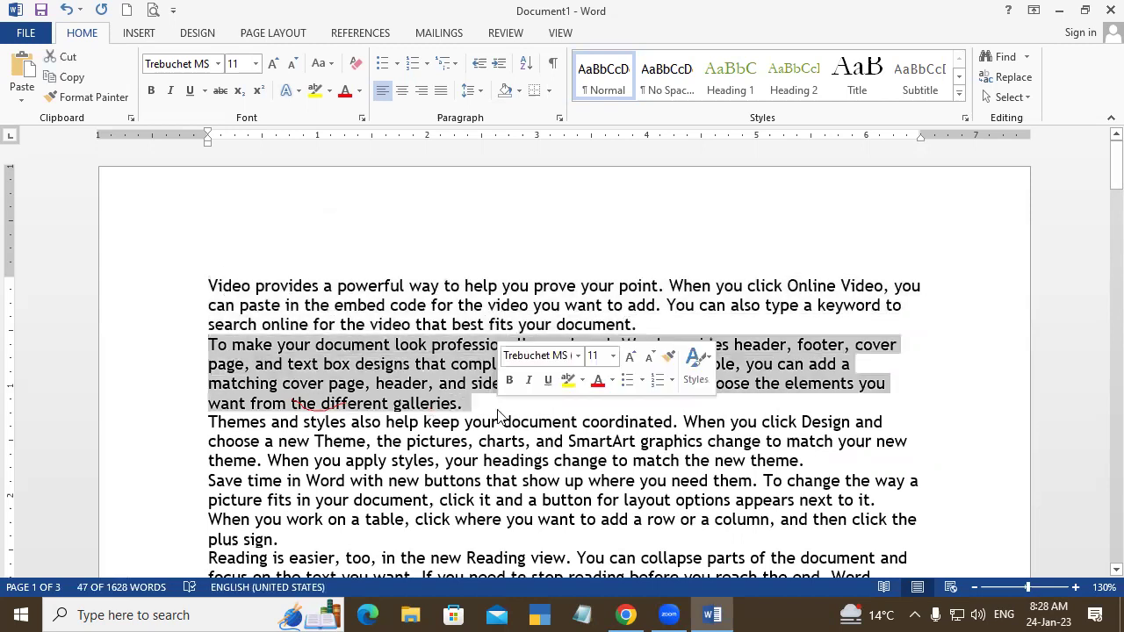
left_click(202, 286)
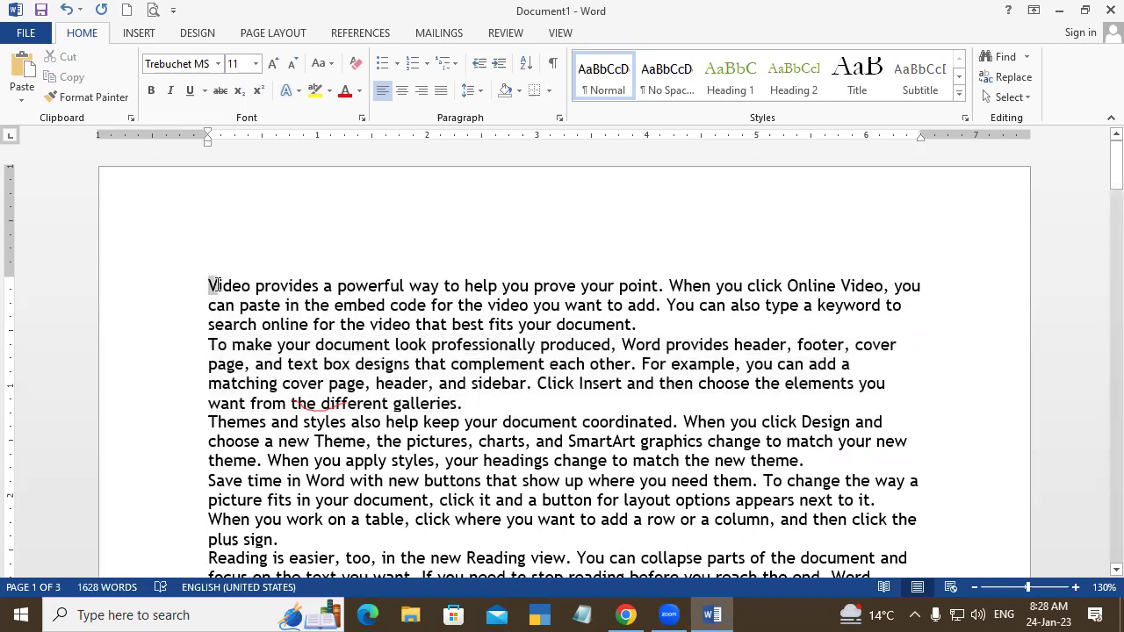
left_click(205, 283)
left_click_drag(205, 283, 256, 288)
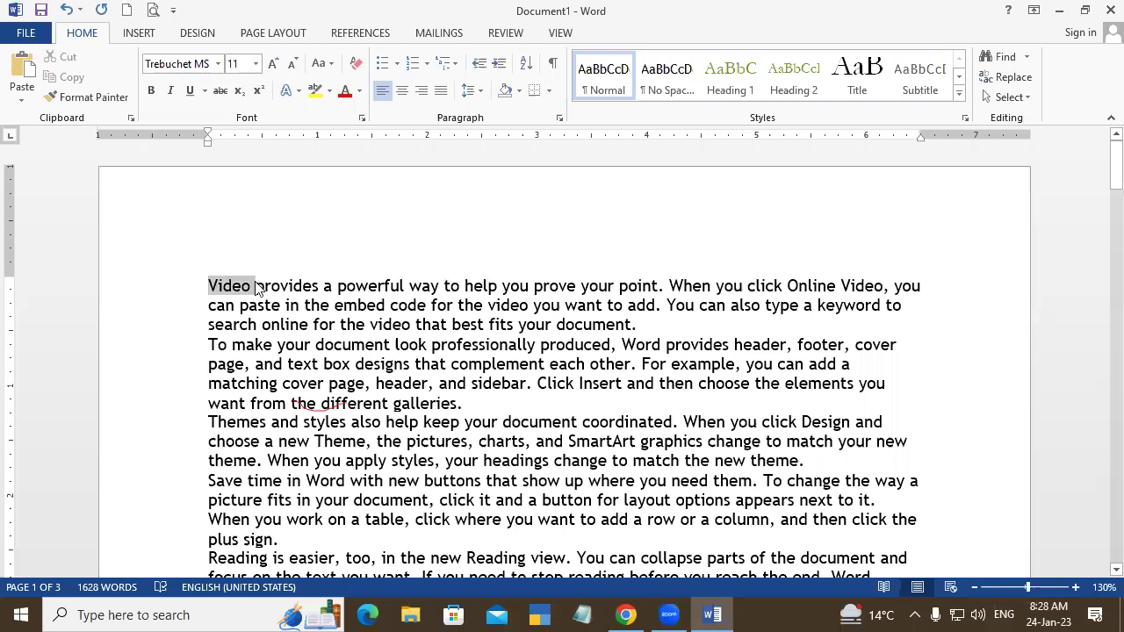
left_click(186, 285)
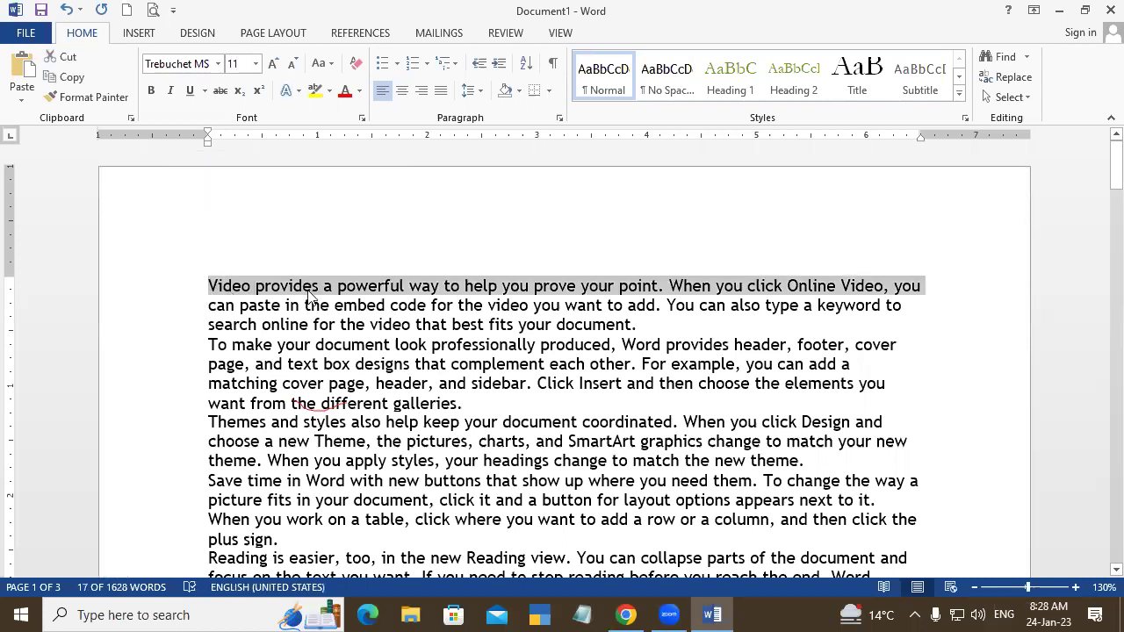
left_click(748, 330)
mouse_move(207, 285)
left_mouse_down()
mouse_move(613, 312)
mouse_move(659, 286)
left_mouse_up()
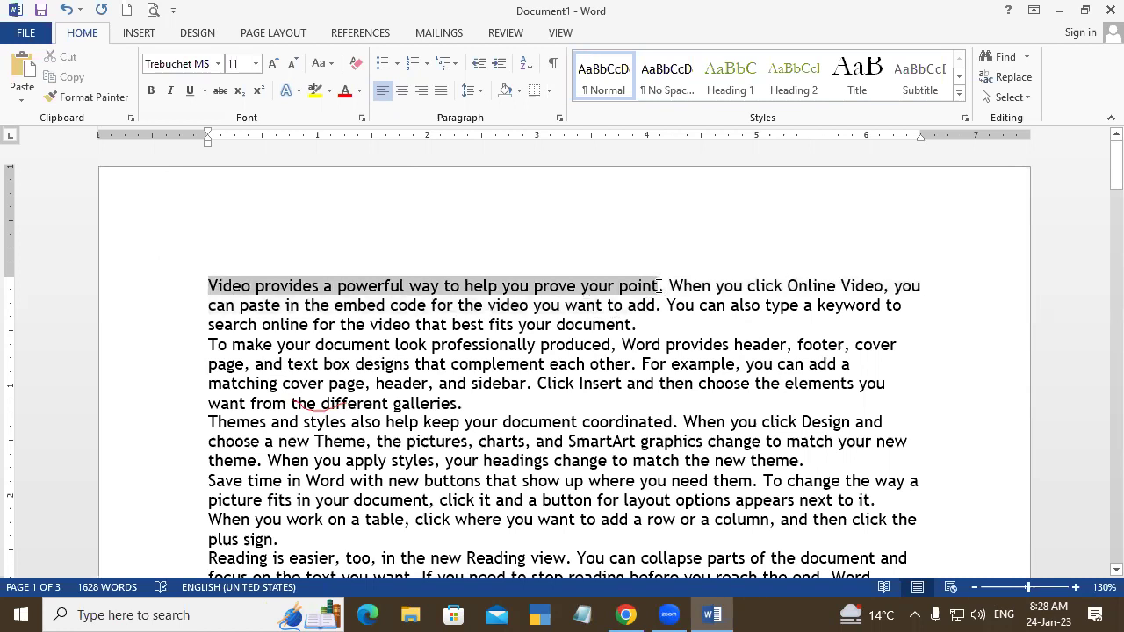
left_click_drag(659, 287, 639, 327)
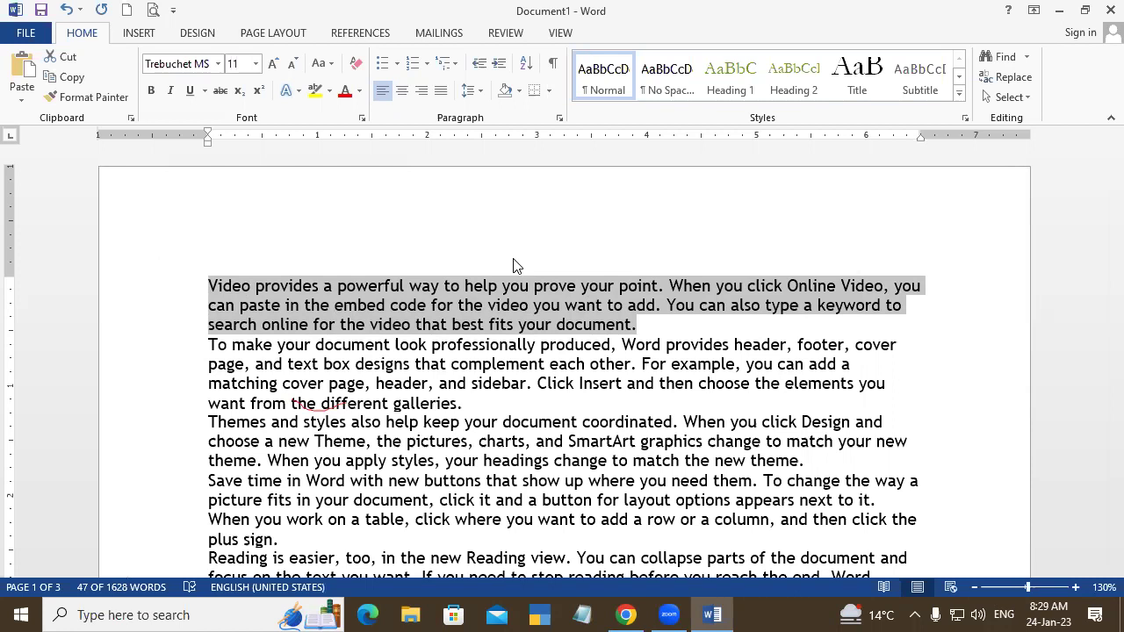
Step: Copy the selection, undo the expansion, and regenerate the text with =rand(3)
key("ctrl+c")
key("ctrl+z")
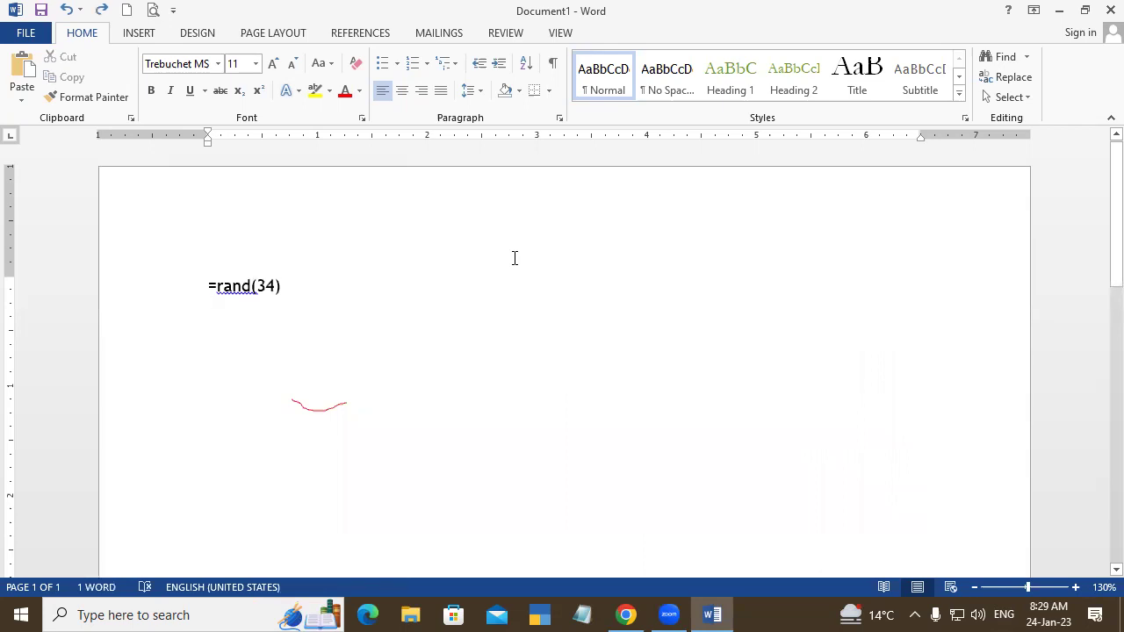
key("BackSpace")
key("BackSpace")
key("BackSpace")
type(")")
key("Return")
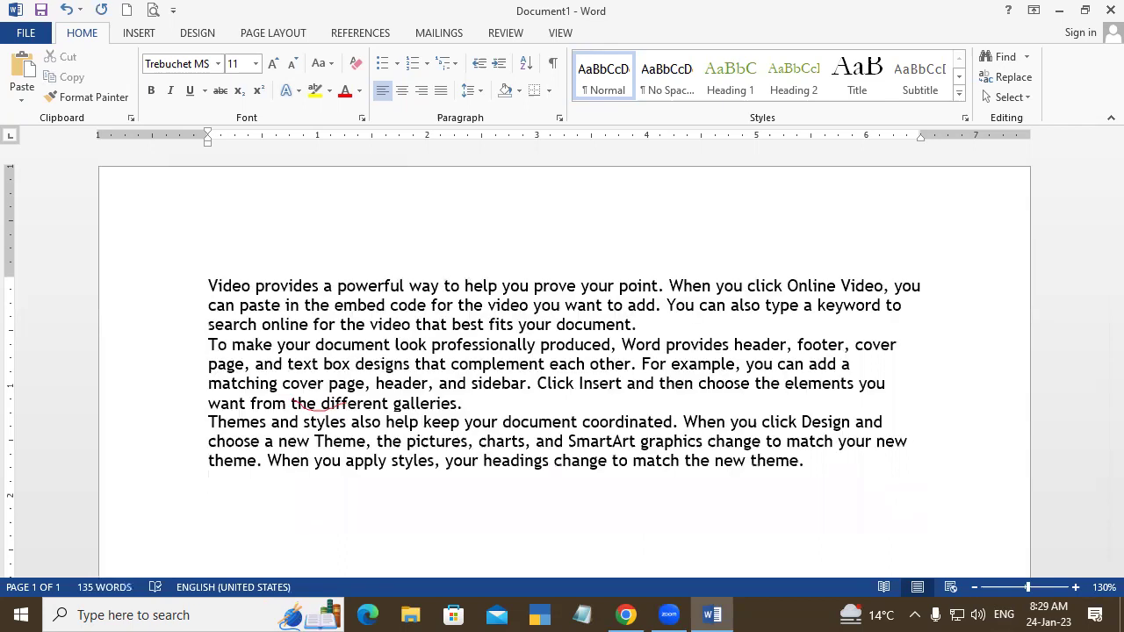
mouse_move(209, 285)
left_mouse_down()
mouse_move(657, 304)
mouse_move(211, 343)
mouse_move(467, 396)
left_mouse_up()
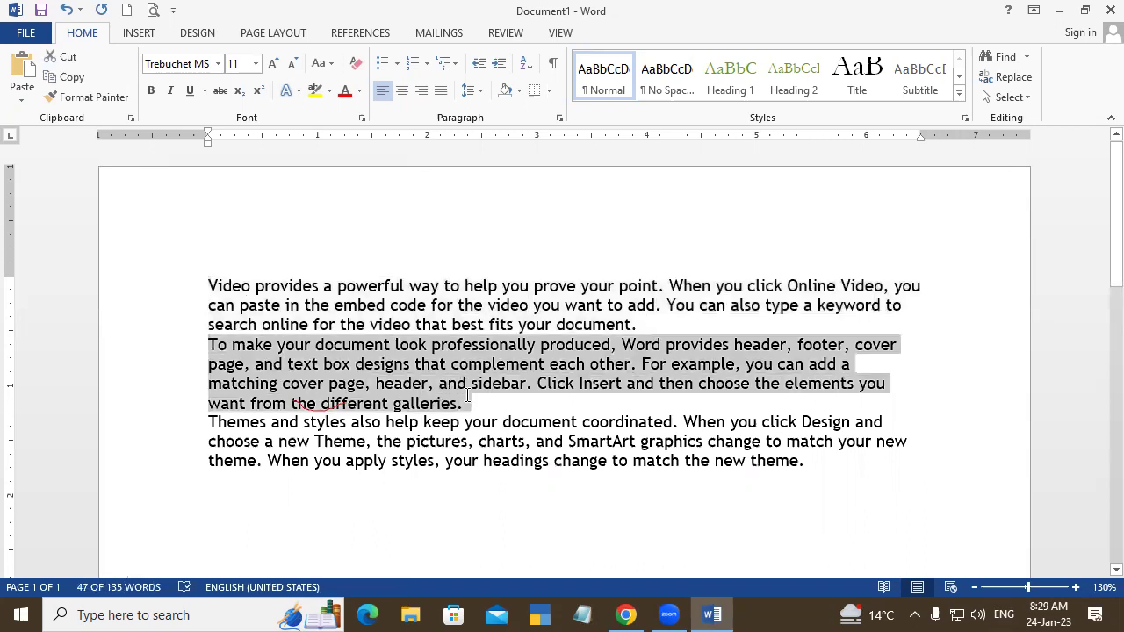
left_click_drag(211, 424, 852, 484)
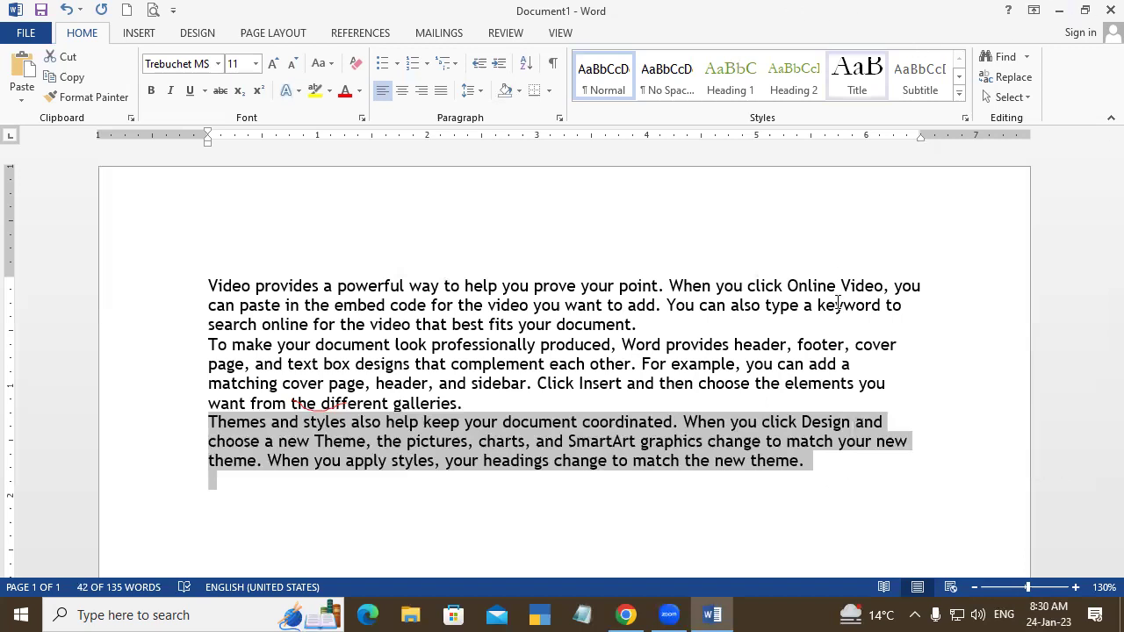
Step: Insert blank lines after 'document.' and 'galleries.' to separate the three paragraphs
left_click(748, 327)
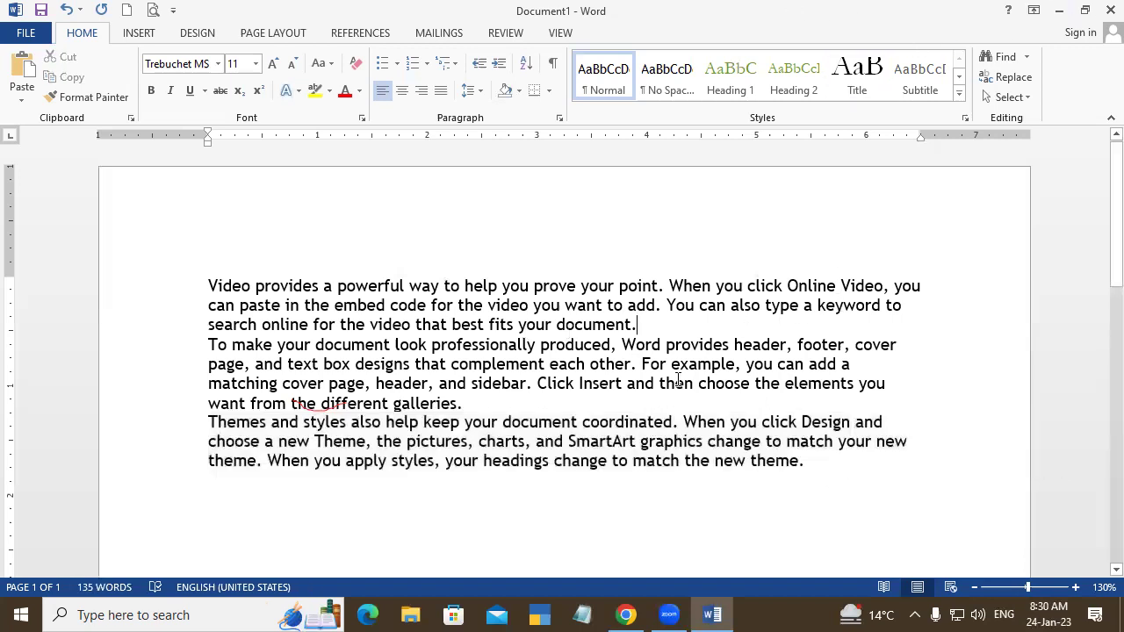
key("Return")
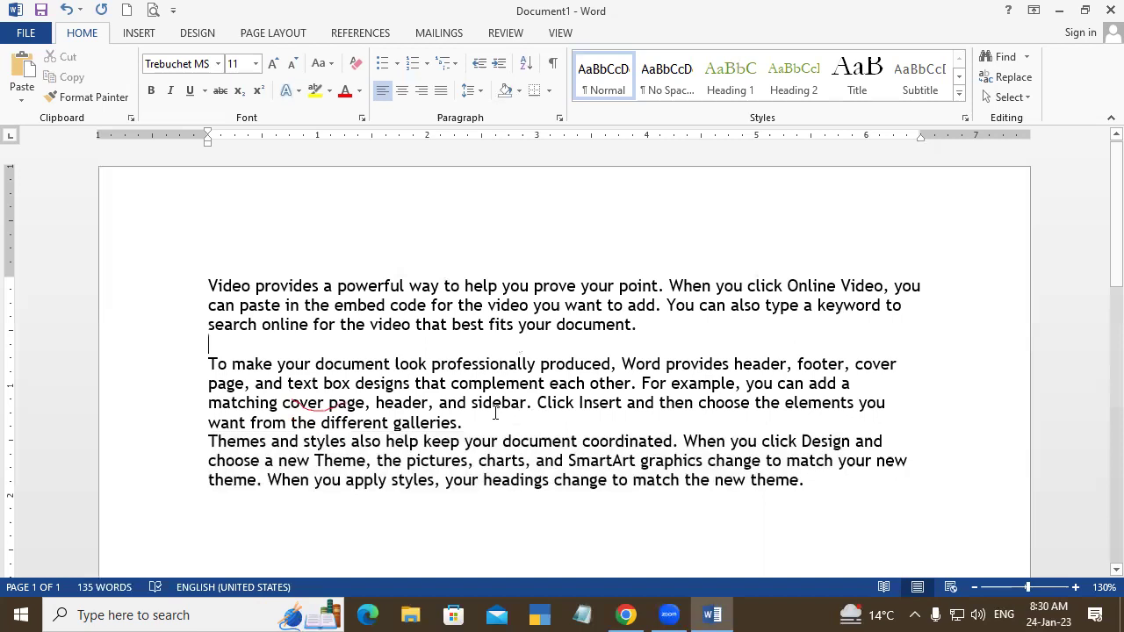
left_click(466, 426)
key("Return")
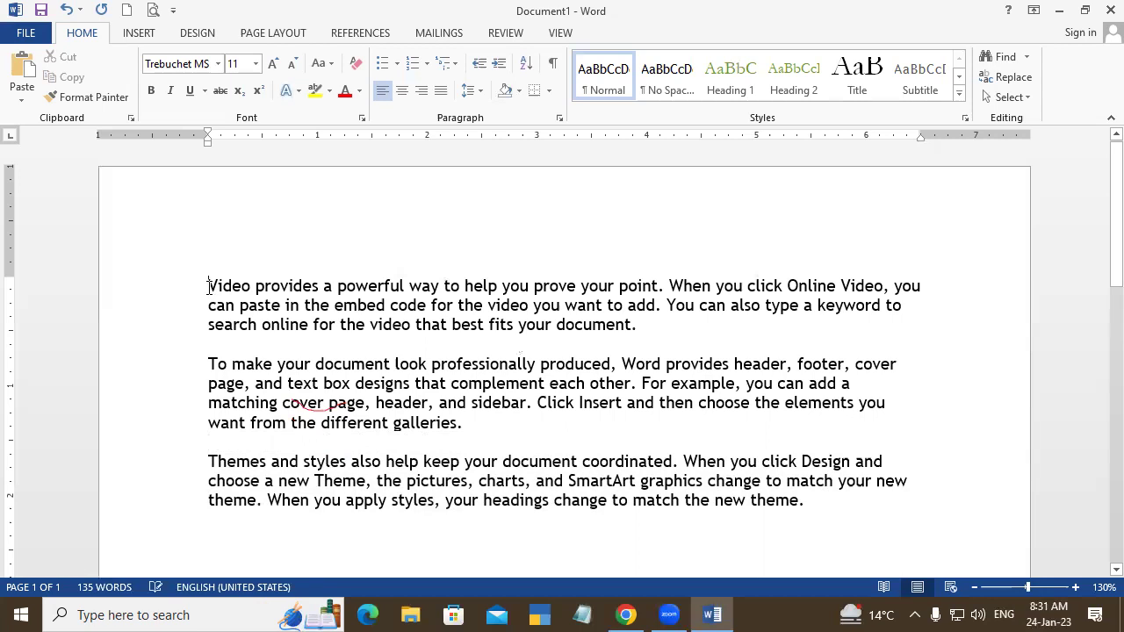
triple_click(209, 286)
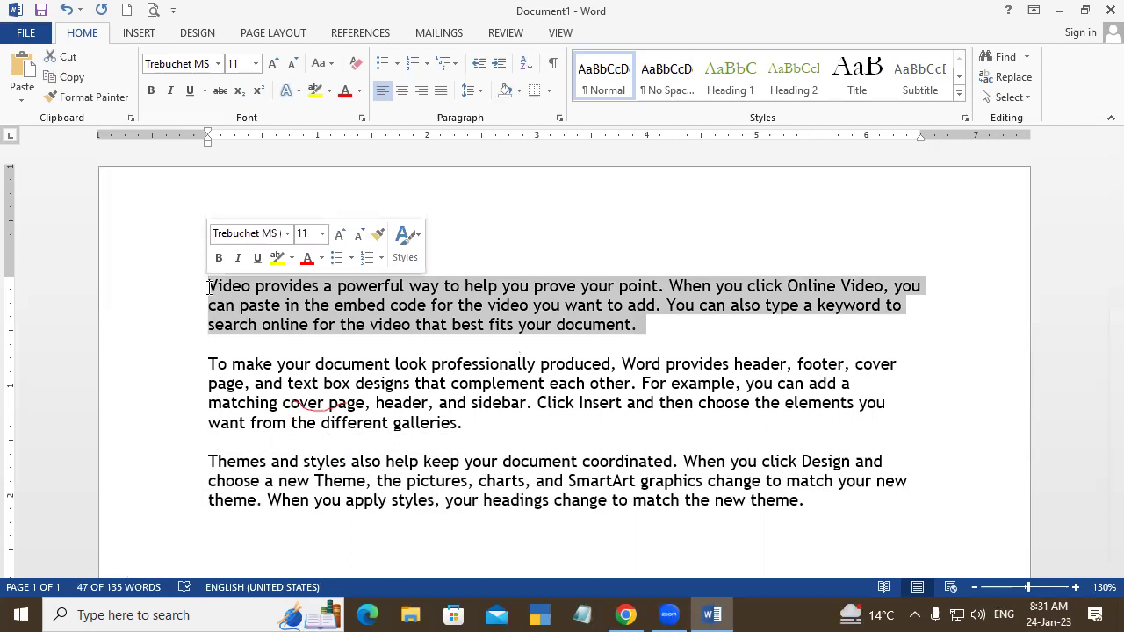
left_click(688, 339)
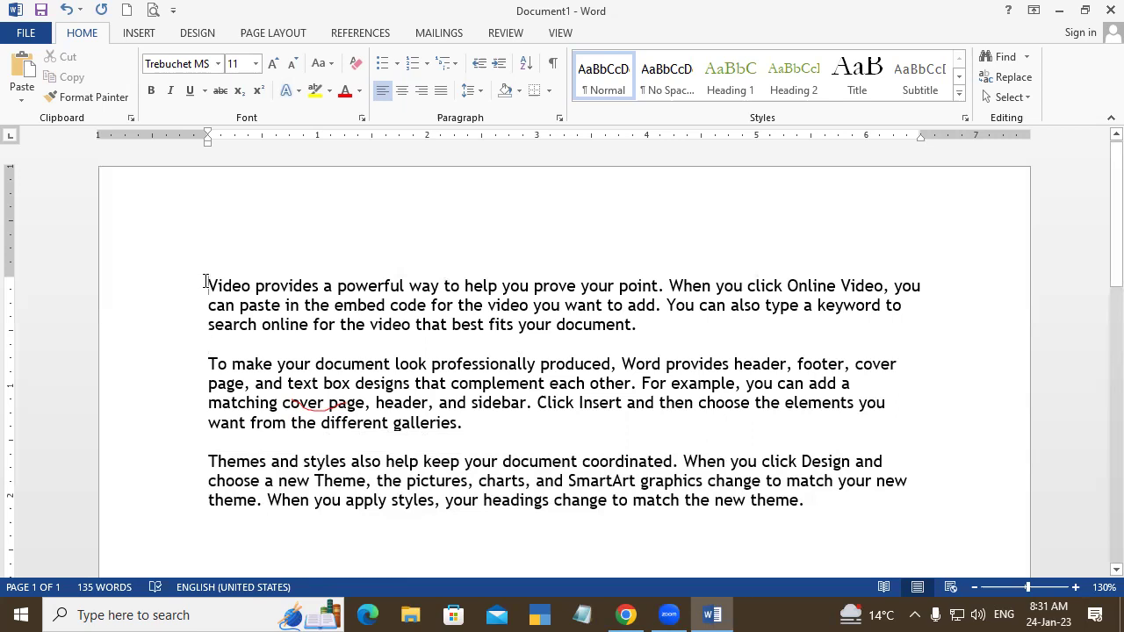
triple_click(205, 282)
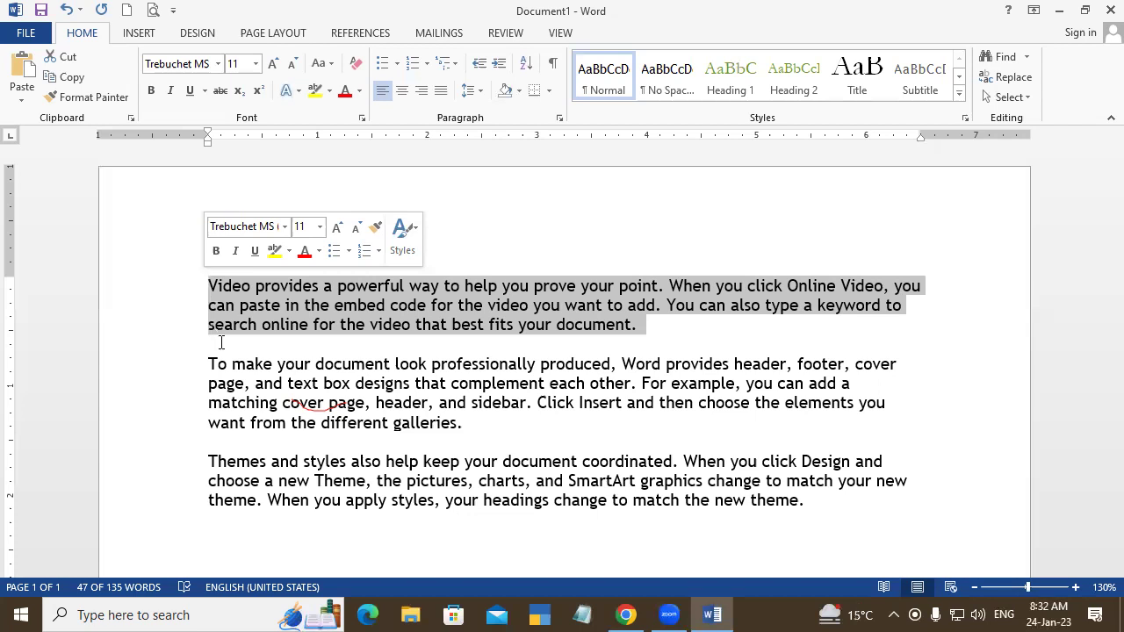
left_click(245, 363)
left_click(213, 293)
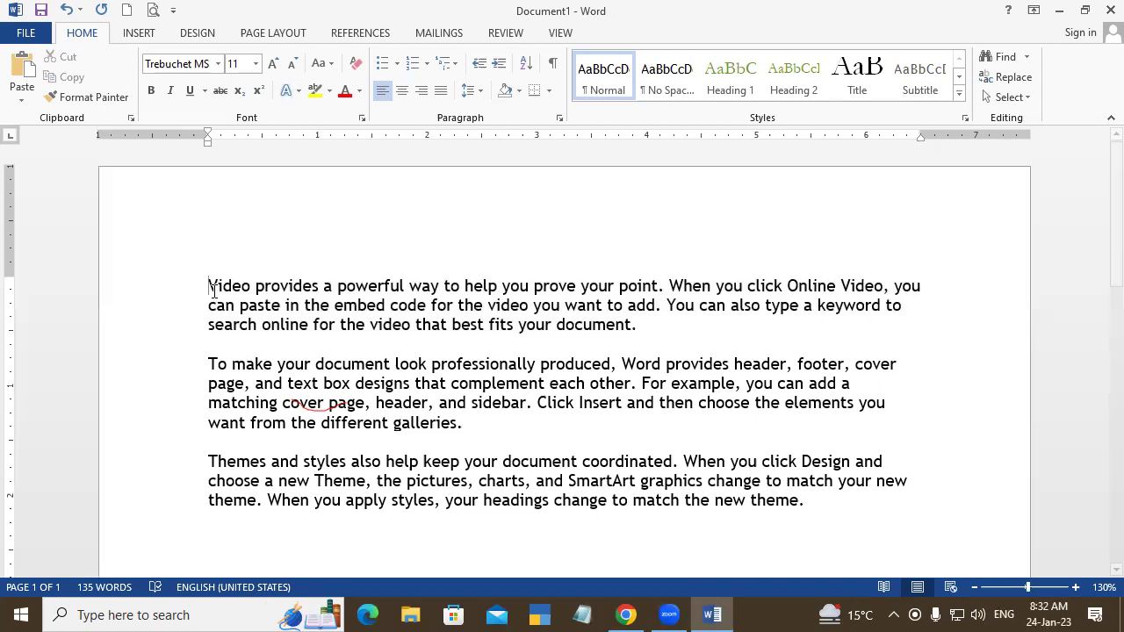
Step: Extend the selection from words to the first paragraph and whole document, then undo the last blank line
key("ctrl+shift+Right")
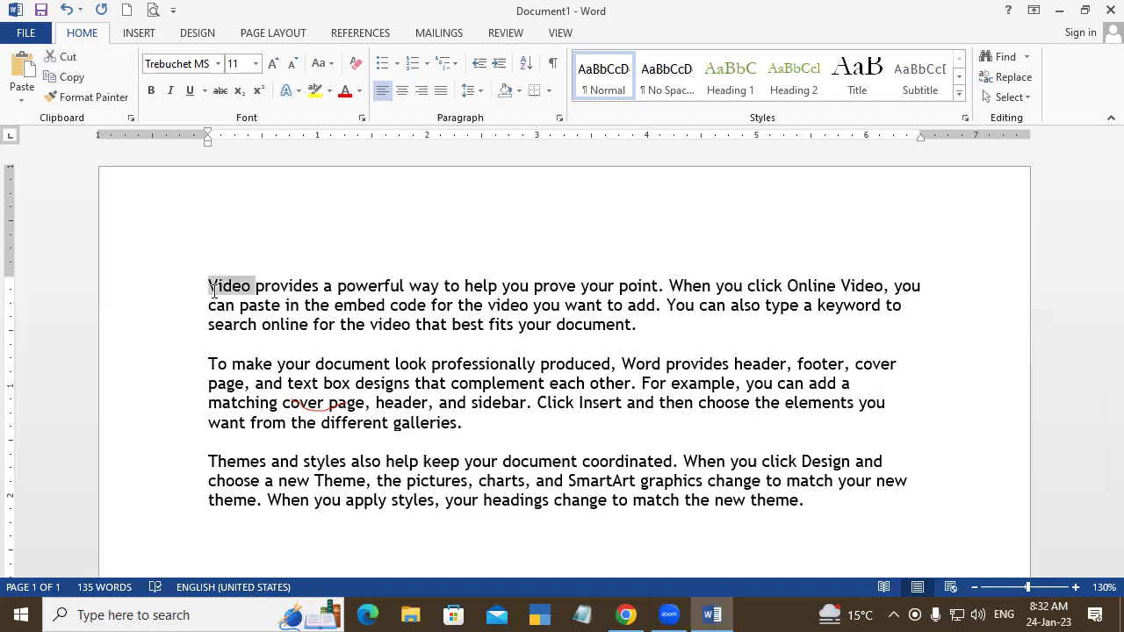
key("ctrl+shift+Right")
key("ctrl+shift+Right")
key("ctrl+shift+Right")
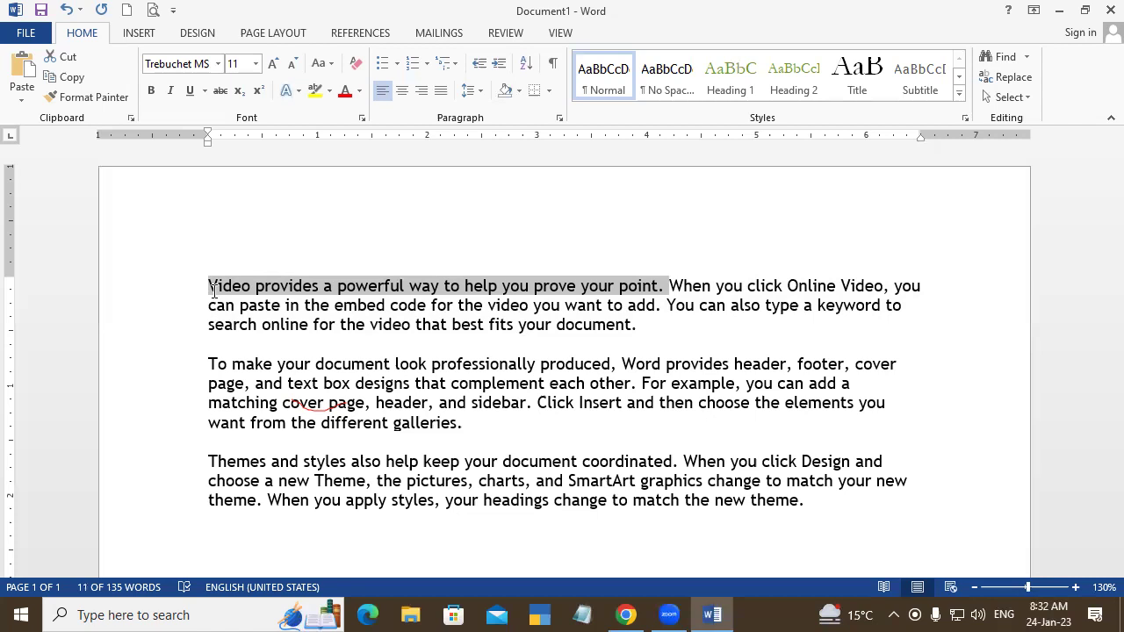
triple_click(213, 291)
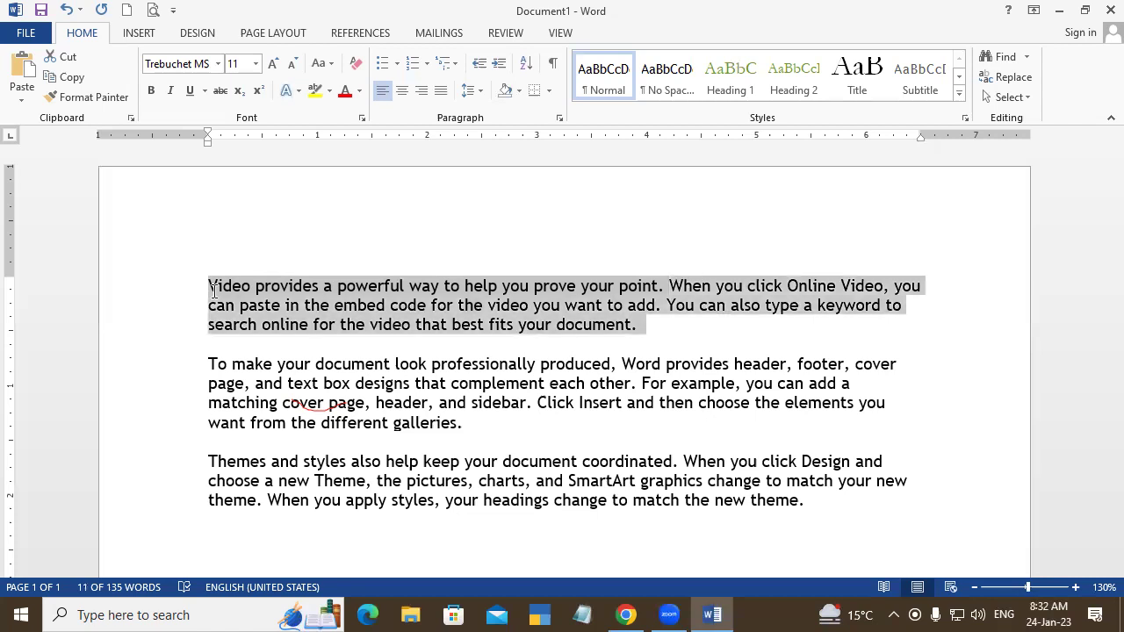
key("ctrl+a")
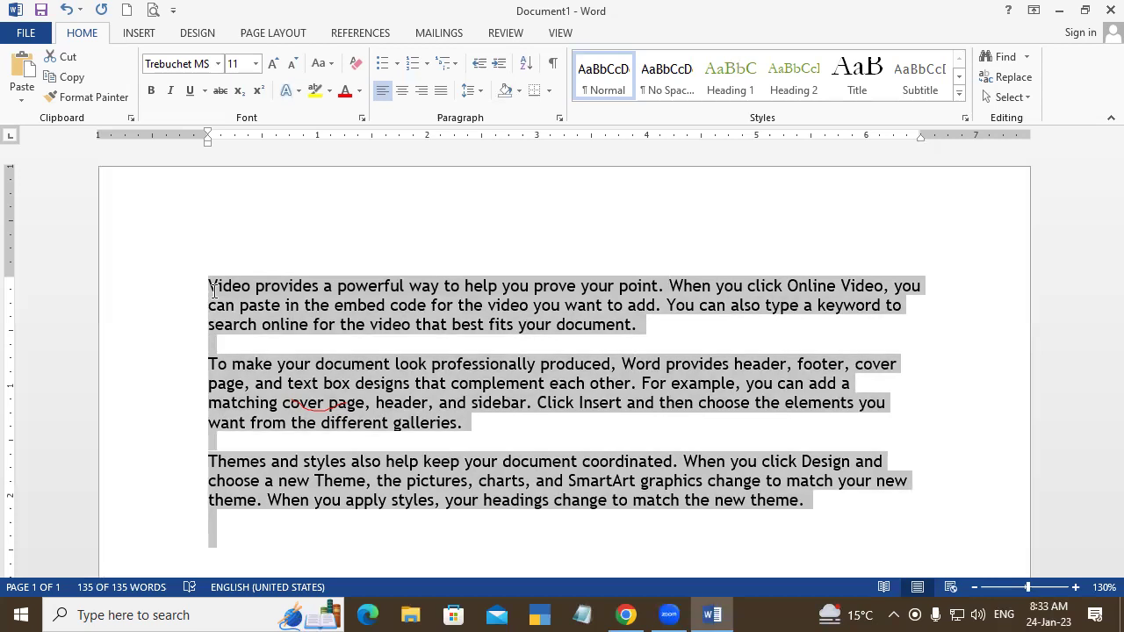
key("ctrl+z")
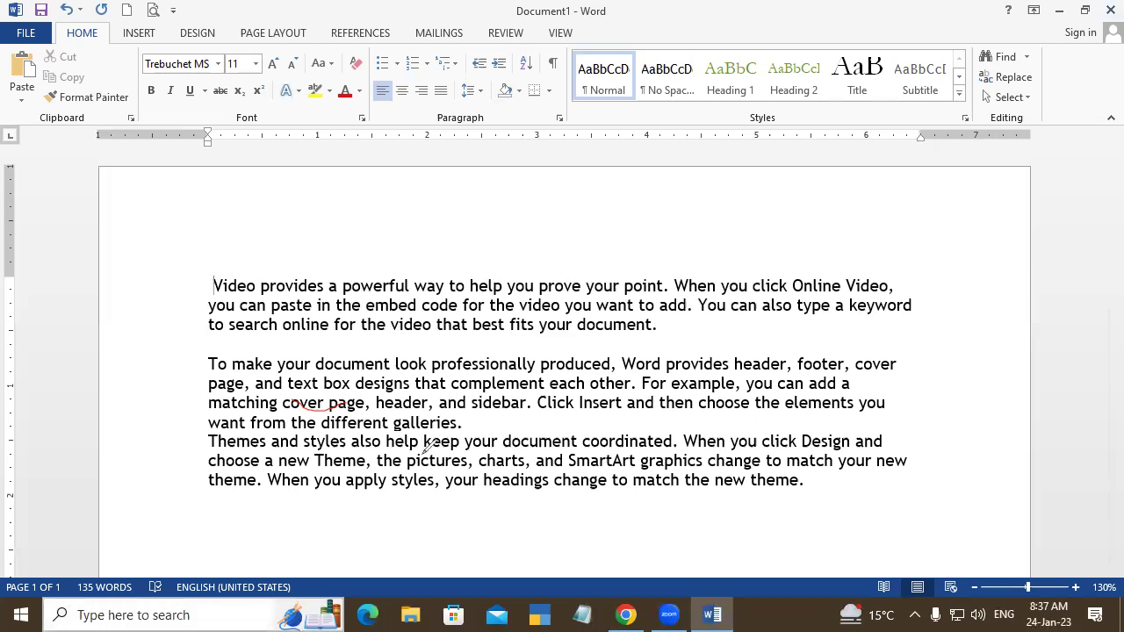
Step: Draw red ink lines and strokes above the first paragraph and in the left margin
left_click_drag(148, 215, 149, 274)
left_click_drag(180, 208, 187, 263)
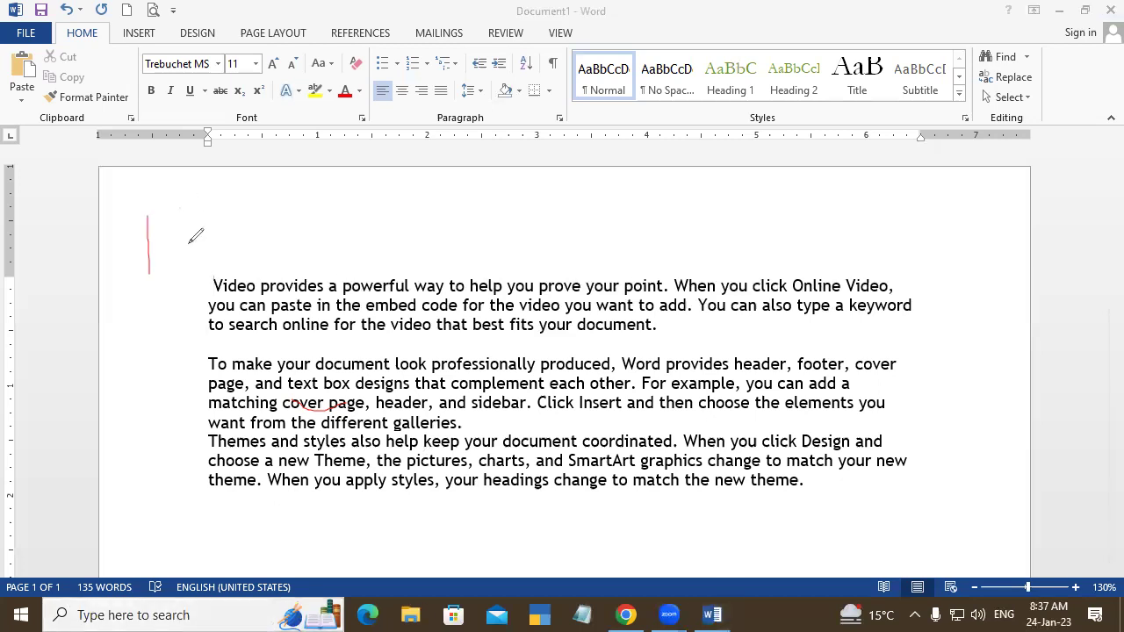
left_click_drag(249, 233, 420, 178)
left_click(255, 254)
left_click_drag(334, 235, 467, 218)
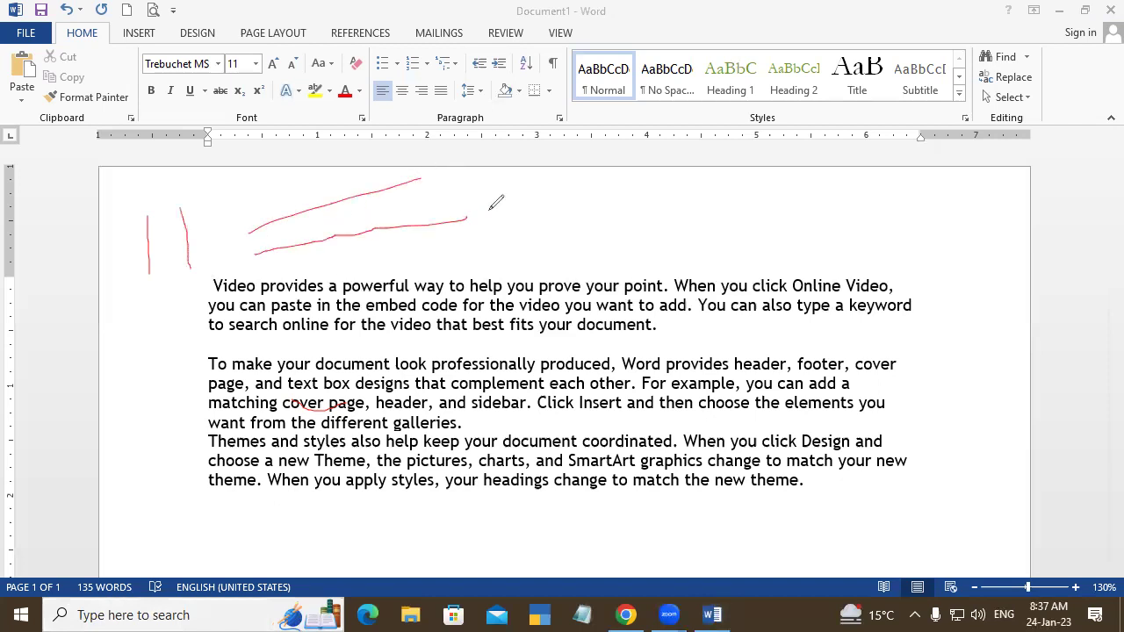
left_click_drag(143, 250, 128, 265)
mouse_move(39, 283)
left_mouse_down()
mouse_move(38, 325)
mouse_move(88, 287)
mouse_move(109, 298)
mouse_move(86, 299)
left_mouse_up()
Step: Write Column with a vertical arrow, add a curved arrow labelled Row, and start a top-right box
mouse_move(59, 441)
left_mouse_down()
mouse_move(39, 461)
mouse_move(56, 478)
mouse_move(84, 444)
left_mouse_up()
mouse_move(90, 402)
left_mouse_down()
mouse_move(110, 441)
mouse_move(158, 437)
mouse_move(201, 376)
mouse_move(221, 370)
left_mouse_up()
mouse_move(139, 402)
left_mouse_down()
mouse_move(130, 298)
mouse_move(143, 275)
mouse_move(155, 307)
left_mouse_up()
mouse_move(435, 194)
left_mouse_down()
mouse_move(544, 230)
mouse_move(548, 265)
left_mouse_up()
left_click_drag(603, 185, 617, 223)
mouse_move(606, 188)
left_mouse_down()
mouse_move(630, 213)
mouse_move(688, 156)
left_mouse_up()
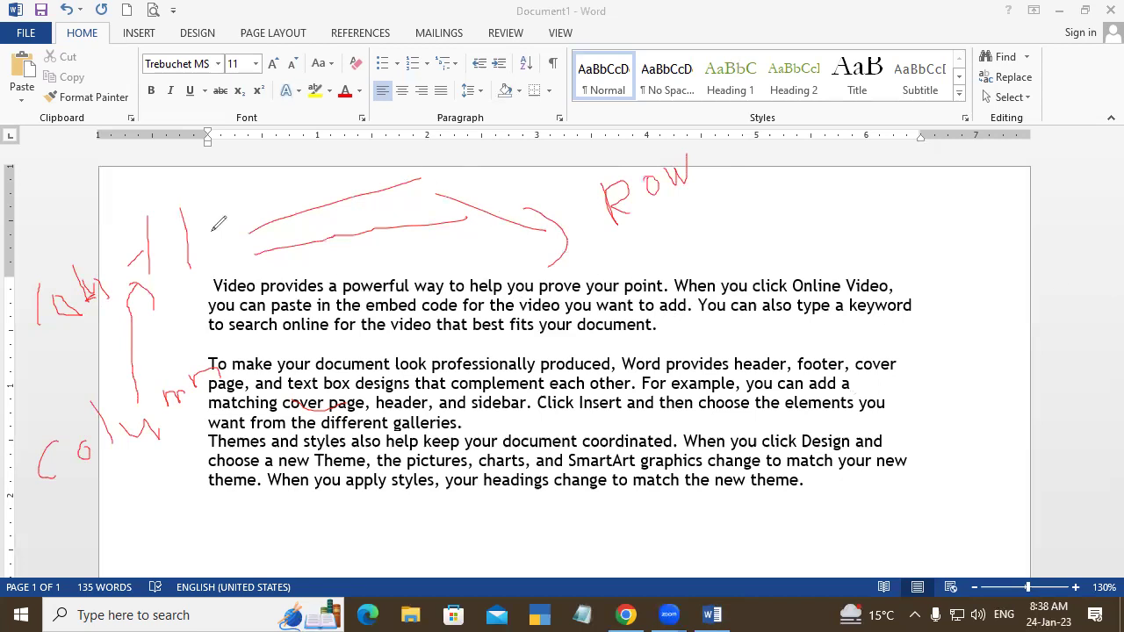
mouse_move(841, 202)
left_mouse_down()
mouse_move(841, 237)
mouse_move(886, 187)
mouse_move(887, 226)
mouse_move(845, 235)
left_mouse_up()
Step: Sketch a second, slanted red box divided into cells at the top-right of the page
mouse_move(888, 191)
left_mouse_down()
mouse_move(930, 178)
mouse_move(937, 219)
mouse_move(875, 220)
left_mouse_up()
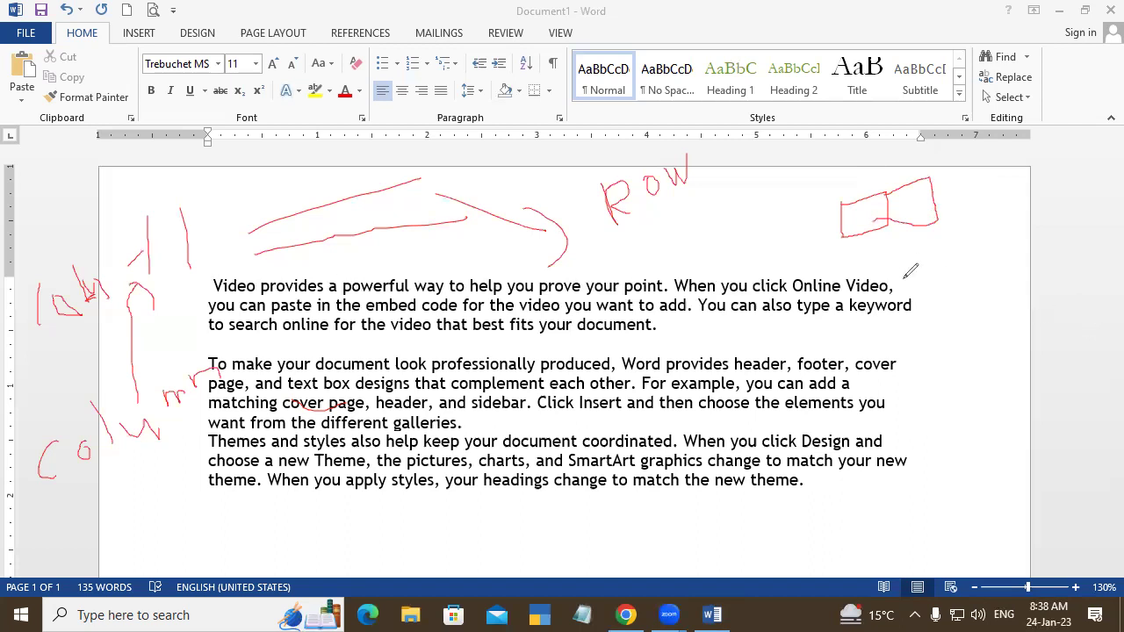
mouse_move(899, 262)
left_mouse_down()
mouse_move(988, 236)
mouse_move(993, 268)
mouse_move(904, 292)
left_mouse_up()
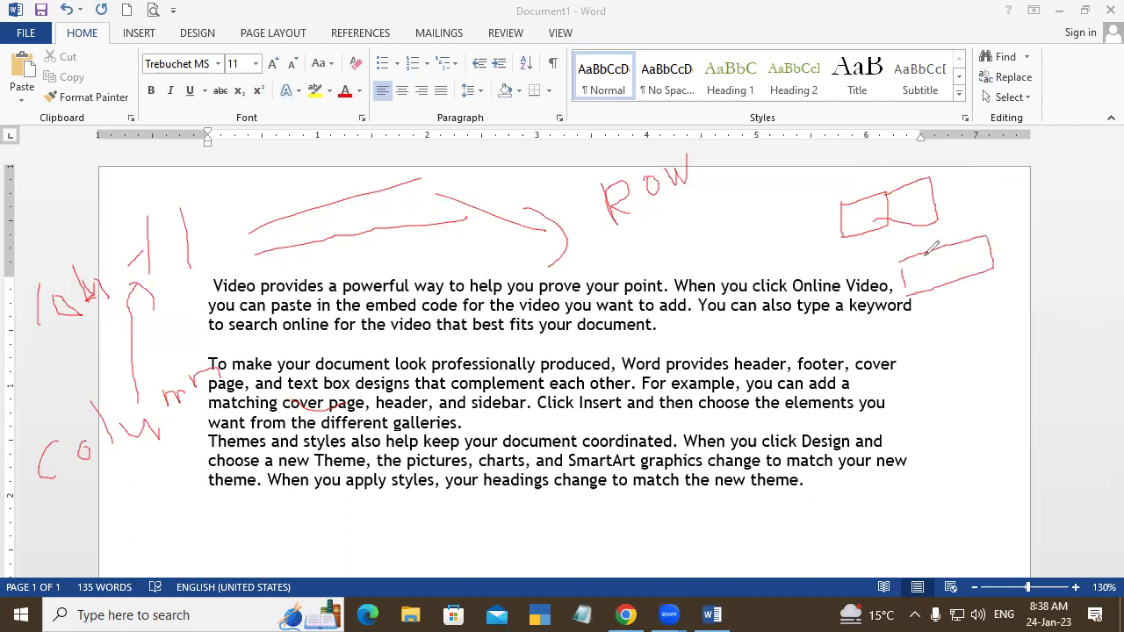
mouse_move(942, 247)
left_mouse_down()
mouse_move(957, 280)
mouse_move(986, 280)
left_mouse_up()
left_click_drag(895, 263, 1038, 232)
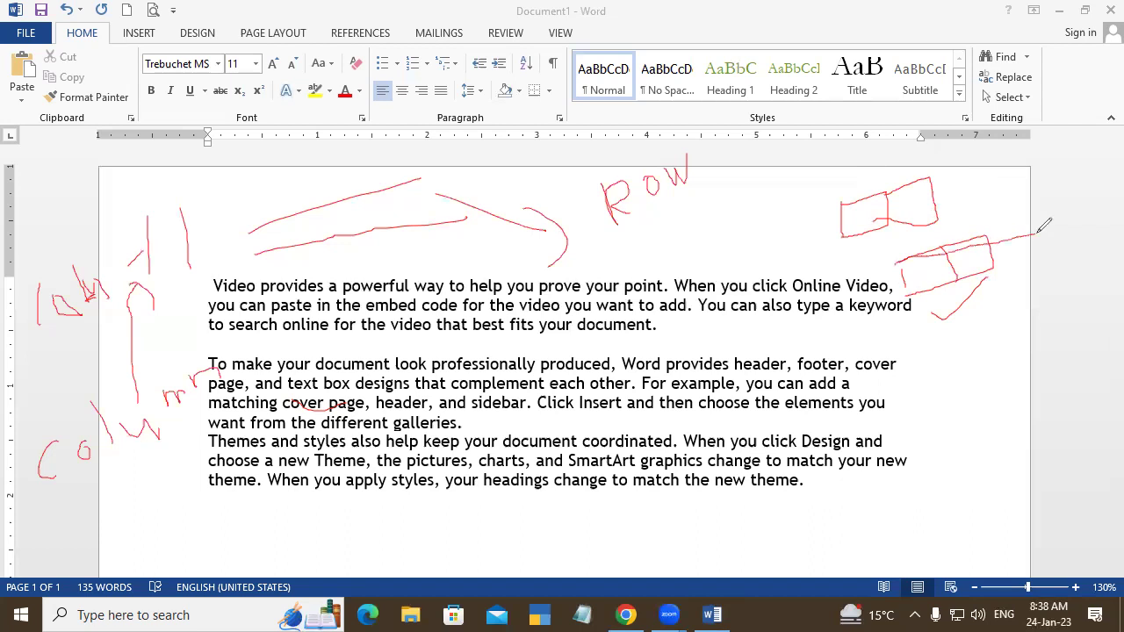
left_click_drag(964, 275, 1013, 272)
left_click_drag(901, 258, 903, 290)
left_click_drag(939, 248, 956, 277)
left_click_drag(987, 236, 992, 256)
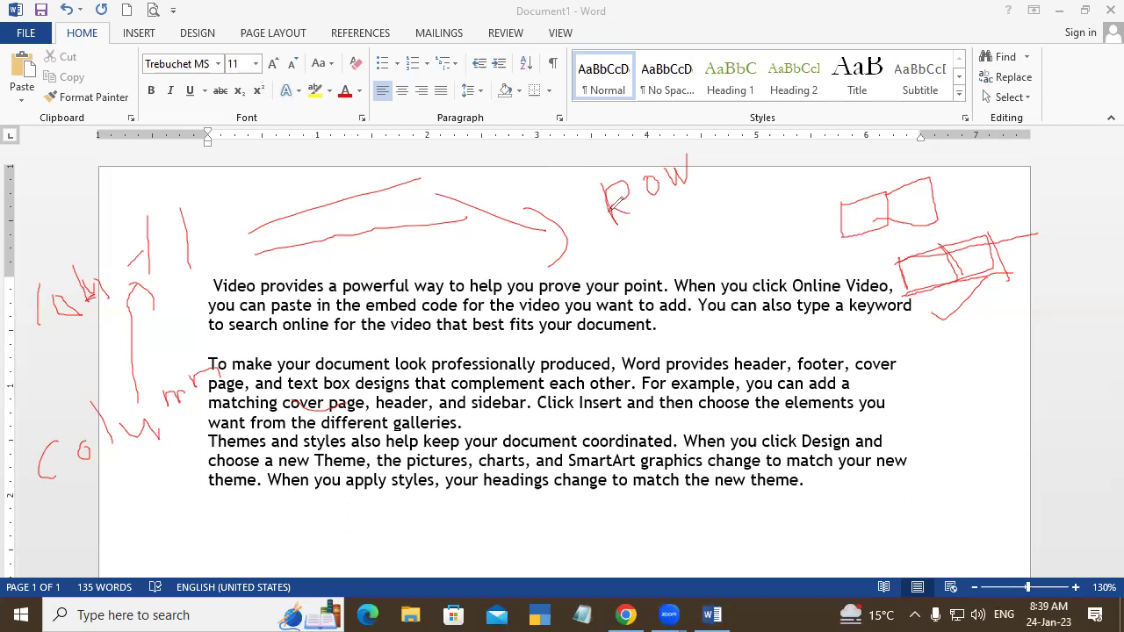
Step: Draw a small red box beside ROW and a large freehand rectangle around the paragraphs
left_click_drag(687, 226, 703, 260)
left_click_drag(419, 297, 439, 568)
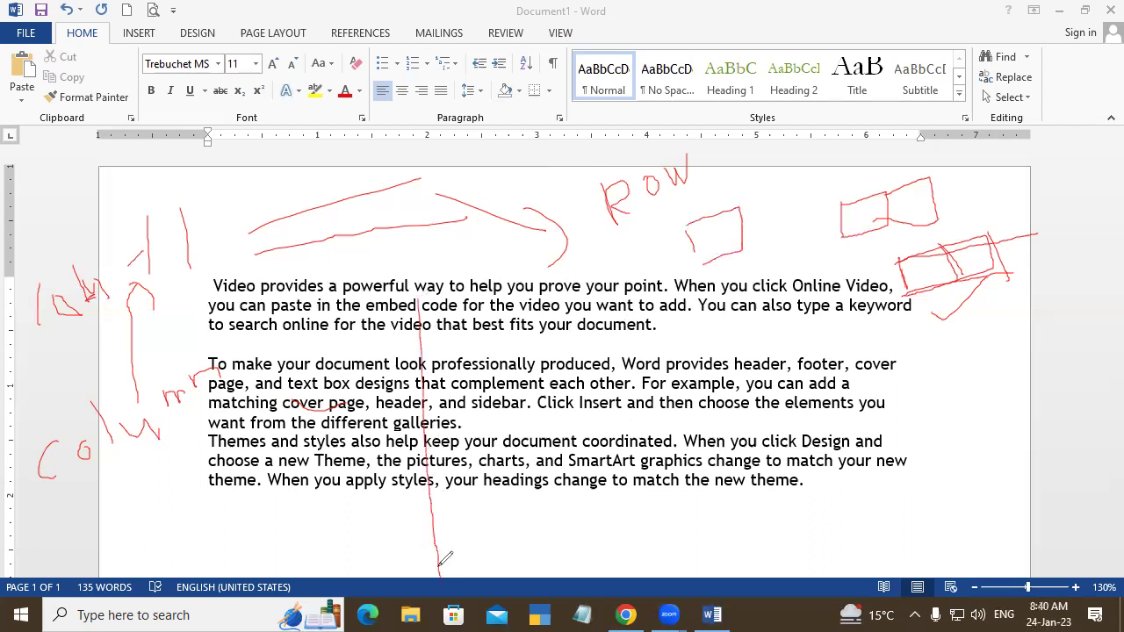
left_click_drag(420, 297, 648, 520)
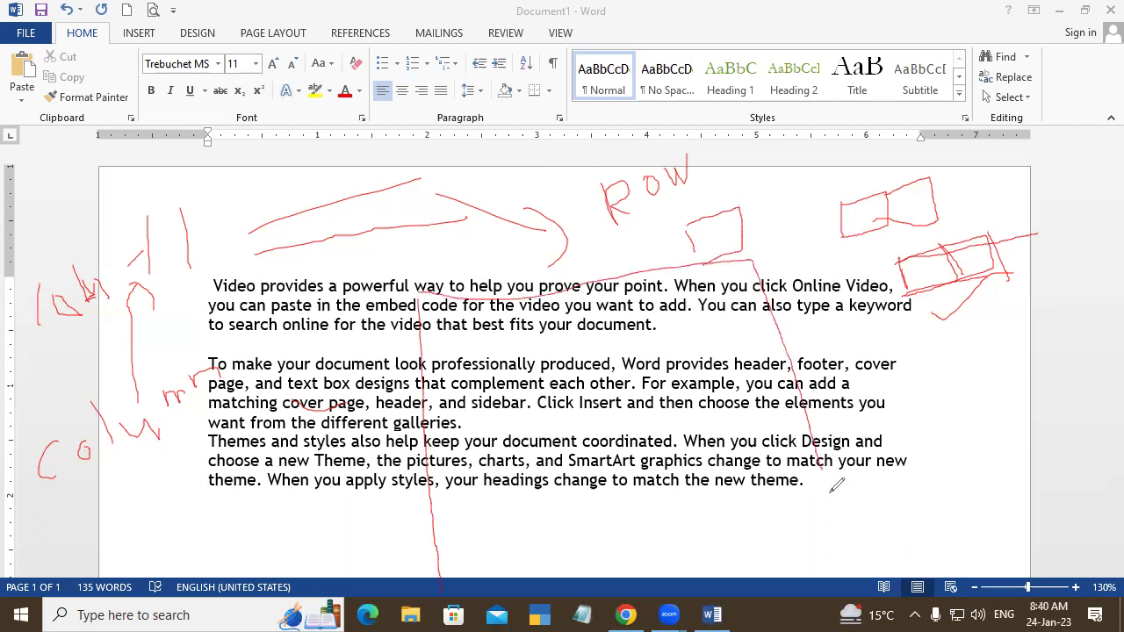
left_click_drag(442, 521, 434, 523)
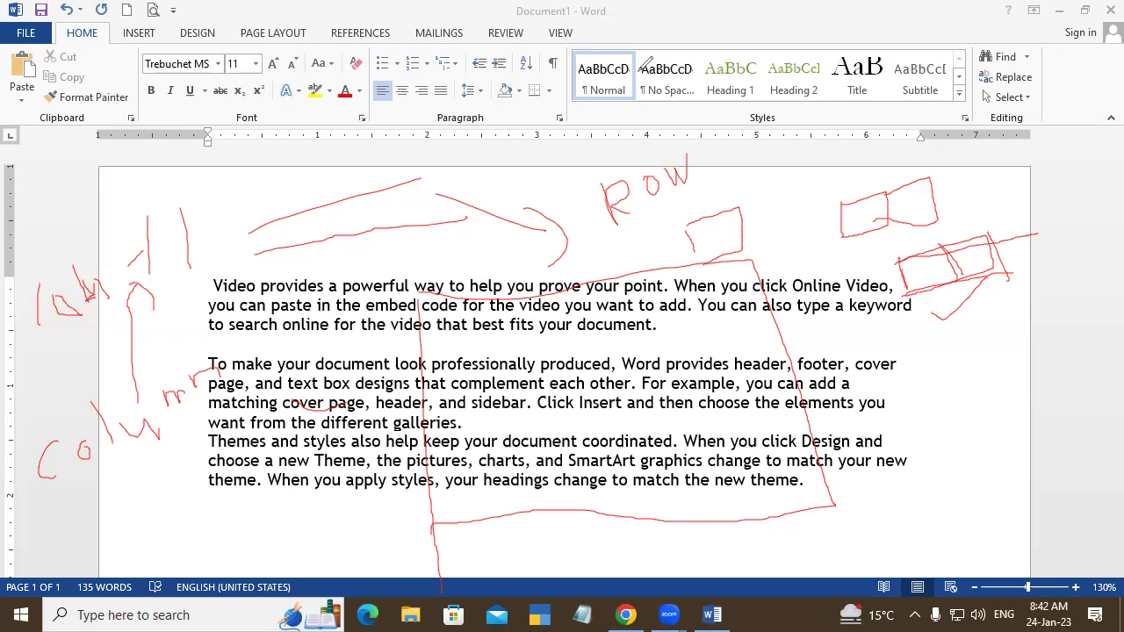
Step: Erase the arrow, scribbles, rectangle, ROW and boxes, then leave drawing mode
mouse_move(333, 279)
left_mouse_down()
mouse_move(249, 186)
mouse_move(171, 393)
mouse_move(81, 498)
left_mouse_up()
mouse_move(883, 193)
left_mouse_down()
mouse_move(684, 181)
mouse_move(647, 251)
mouse_move(971, 211)
mouse_move(933, 188)
mouse_move(956, 249)
mouse_move(352, 421)
mouse_move(325, 439)
left_mouse_up()
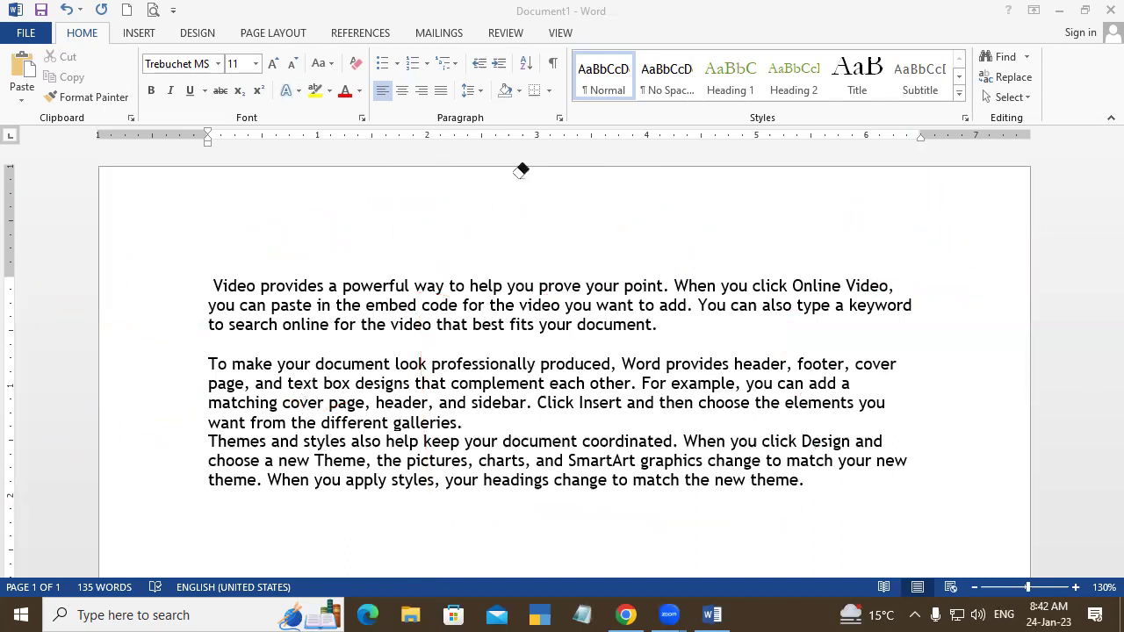
key("Escape")
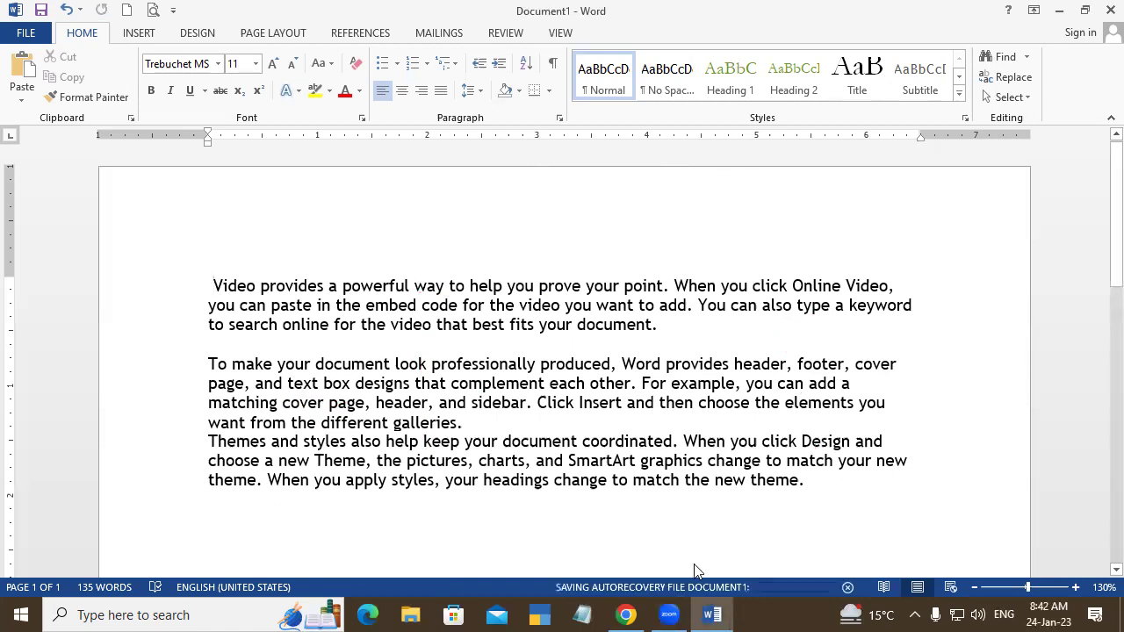
Step: Draw new red lines, arcs and bracket strokes above the text
mouse_move(588, 262)
left_mouse_down()
mouse_move(572, 187)
mouse_move(640, 239)
left_mouse_up()
left_click_drag(740, 177, 746, 262)
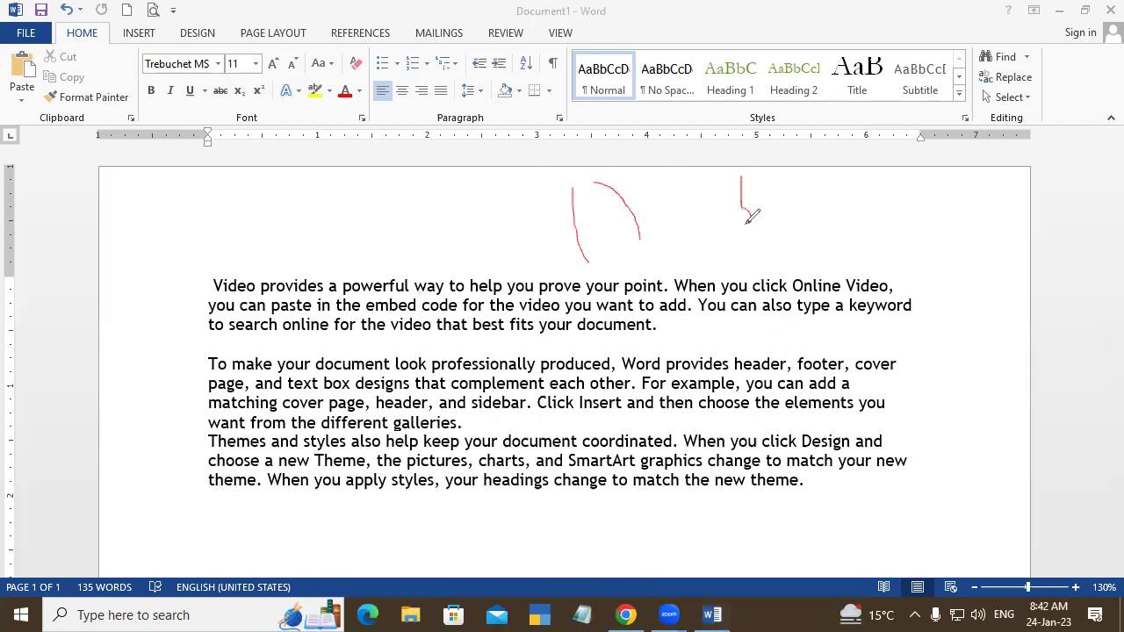
left_click_drag(795, 171, 817, 253)
left_click_drag(911, 175, 916, 236)
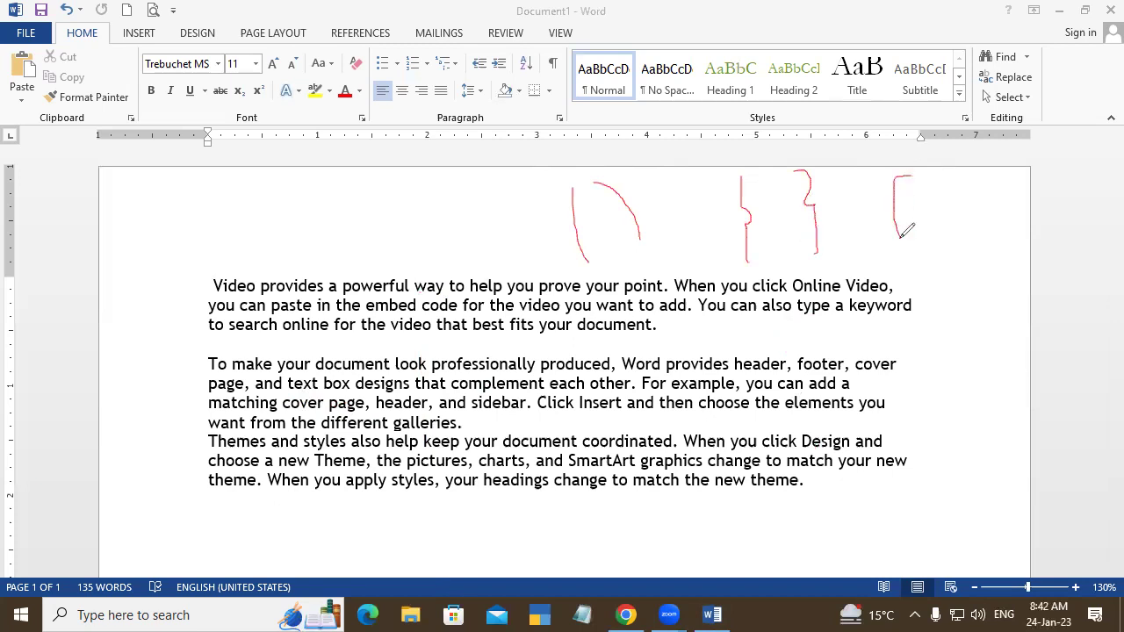
left_click_drag(947, 171, 938, 264)
left_click_drag(753, 289, 794, 252)
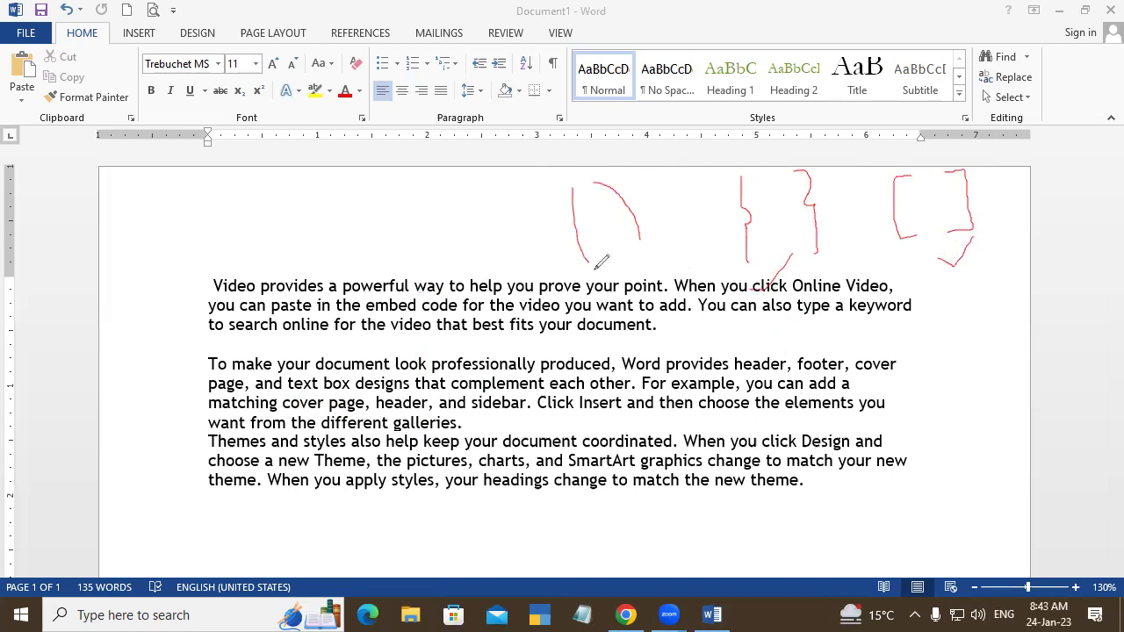
left_click_drag(605, 275, 649, 239)
Step: Handwrite and underline Ram with small marks, then erase all the pen sketches
left_click_drag(173, 218, 186, 221)
left_click_drag(170, 260, 191, 252)
mouse_move(233, 185)
left_mouse_down()
mouse_move(253, 235)
mouse_move(337, 216)
left_mouse_up()
mouse_move(363, 145)
left_mouse_down()
mouse_move(378, 187)
mouse_move(353, 200)
left_mouse_up()
left_click_drag(241, 249, 345, 236)
mouse_move(158, 228)
left_mouse_down()
mouse_move(172, 227)
mouse_move(198, 255)
mouse_move(188, 219)
mouse_move(154, 271)
left_mouse_up()
left_click_drag(198, 230, 185, 208)
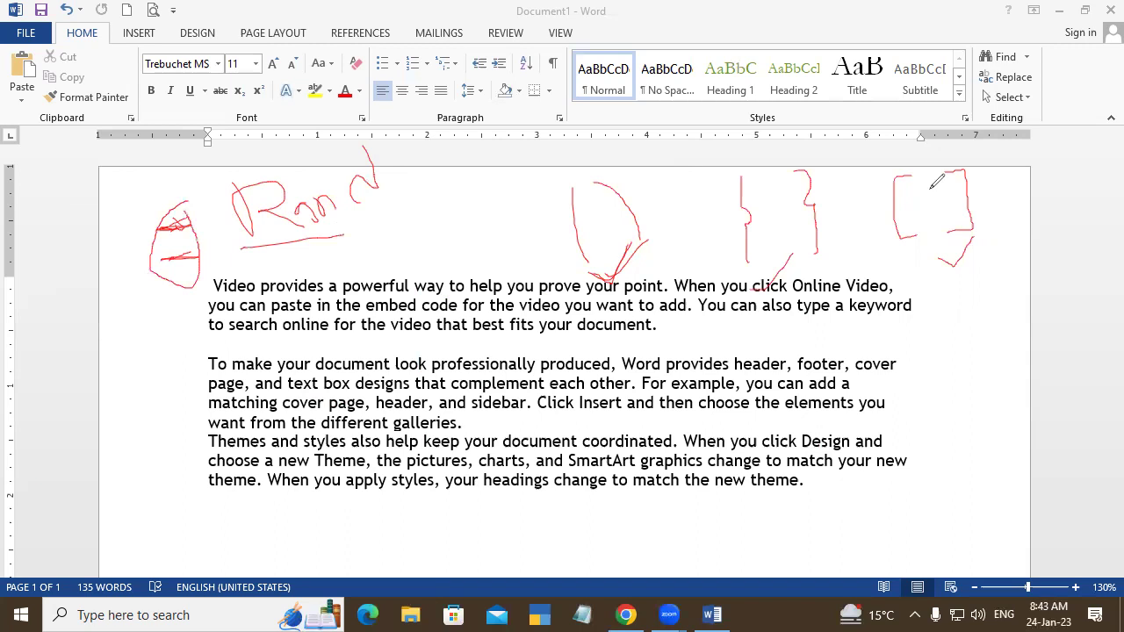
mouse_move(936, 181)
left_mouse_down()
mouse_move(653, 280)
mouse_move(599, 242)
mouse_move(194, 253)
left_mouse_up()
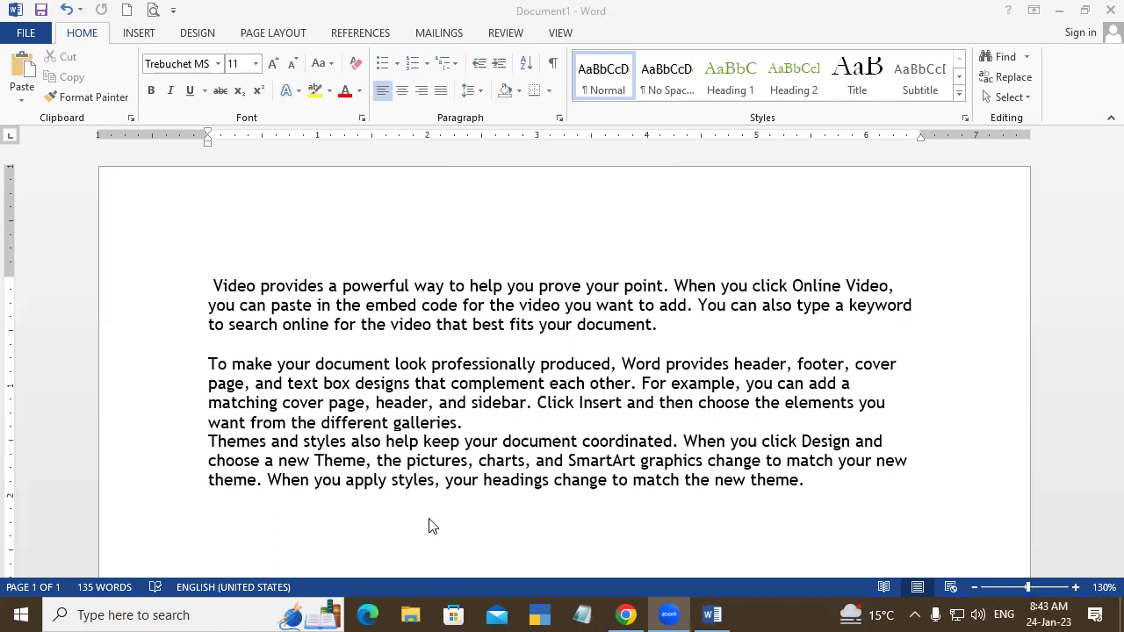
Step: Below the last paragraph, start typing =ra and then delete the partial formula
left_click(220, 526)
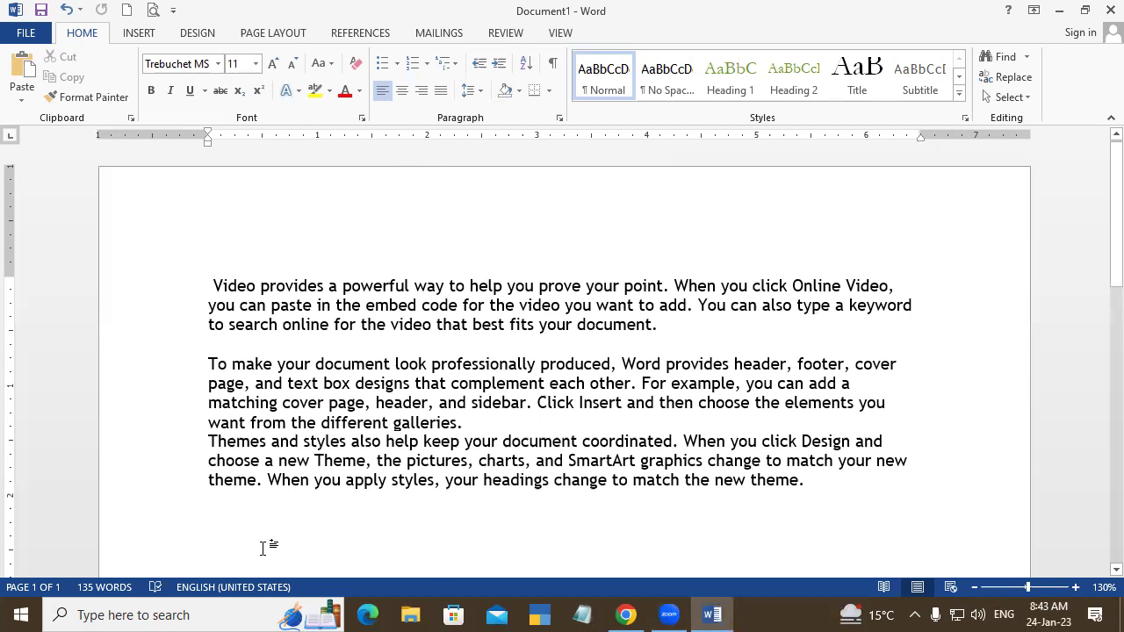
type("=ra")
key("BackSpace")
key("BackSpace")
key("BackSpace")
key("BackSpace")
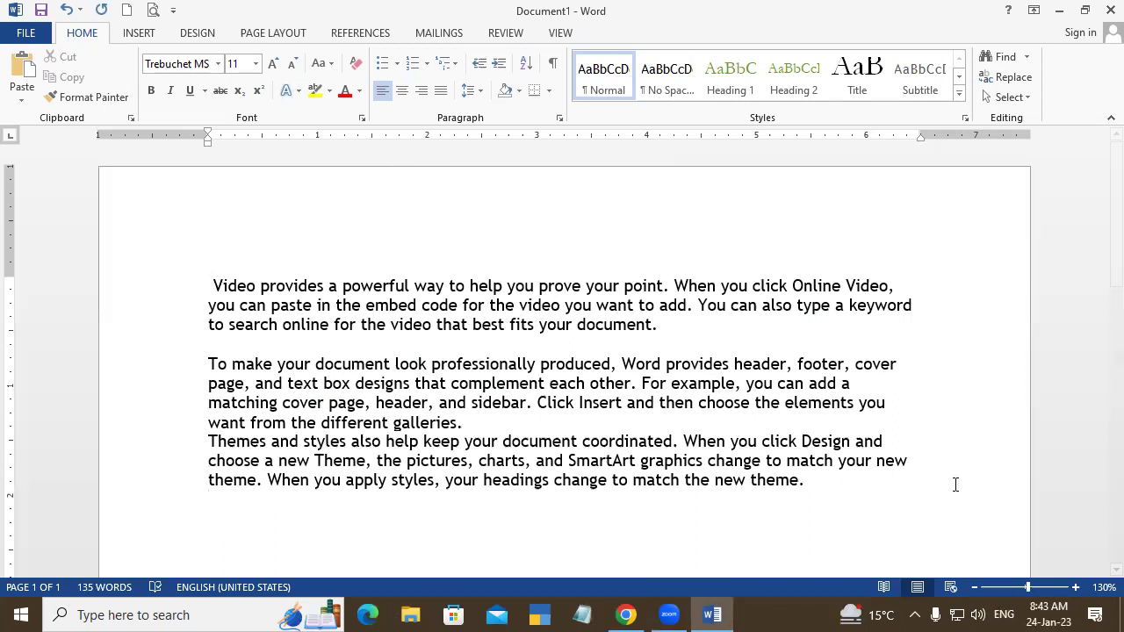
Step: Step the zoom up with the status-bar + button until the text shows at 250%
left_click(1075, 586)
left_click(1074, 586)
left_click(1075, 586)
left_click(1075, 586)
left_click(1074, 587)
left_click(1075, 586)
left_click(1074, 587)
left_click(1074, 586)
left_click(1075, 586)
left_click(1074, 587)
left_click(1075, 587)
Step: Zoom in one step further, then drop to 116% on the zoom slider and scroll back to the top
left_click(1075, 587)
left_click(1075, 587)
left_click(1074, 586)
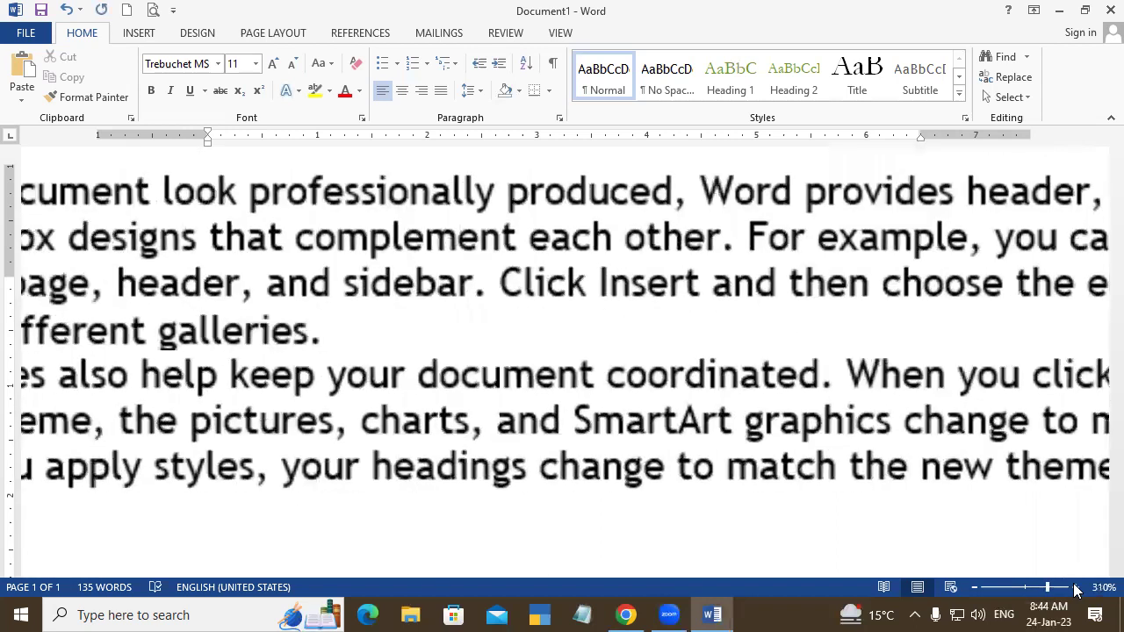
left_click(1075, 587)
left_click(1074, 586)
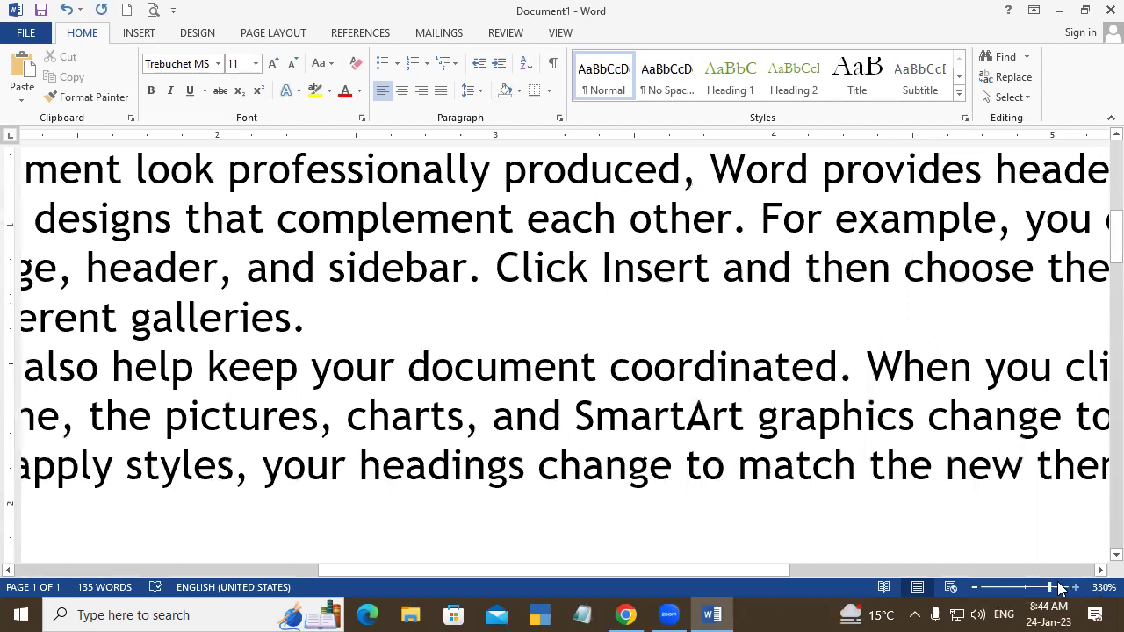
left_click(1028, 587)
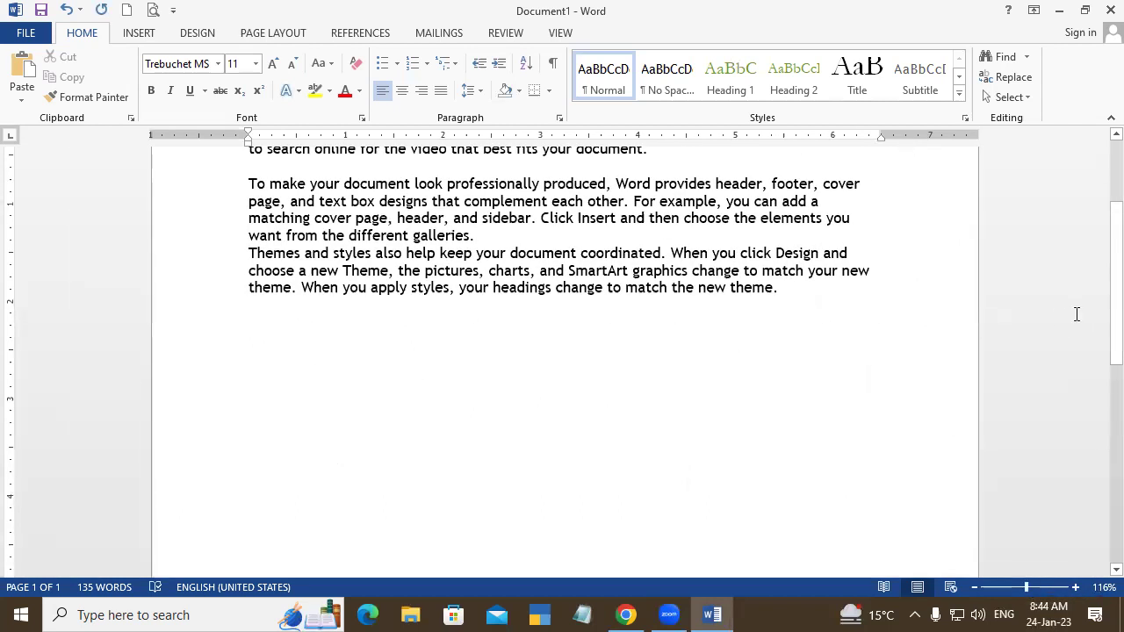
scroll(1100, 185, "up", 3)
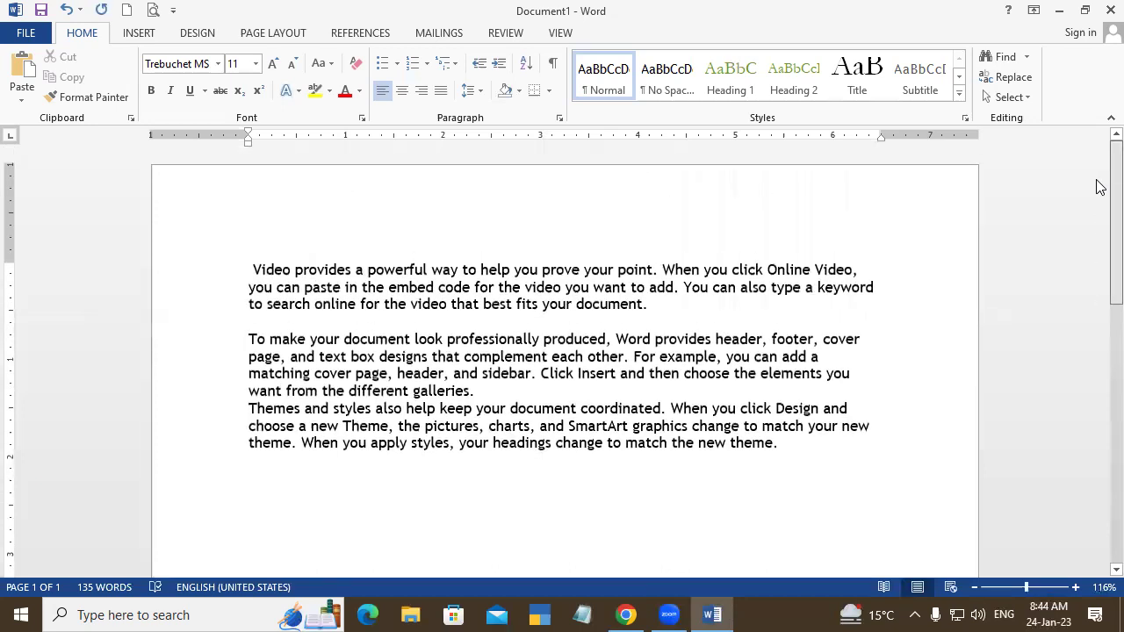
scroll(1100, 351, "down", 5)
scroll(1099, 378, "down", 1)
scroll(1096, 289, "up", 3)
scroll(1096, 226, "up", 4)
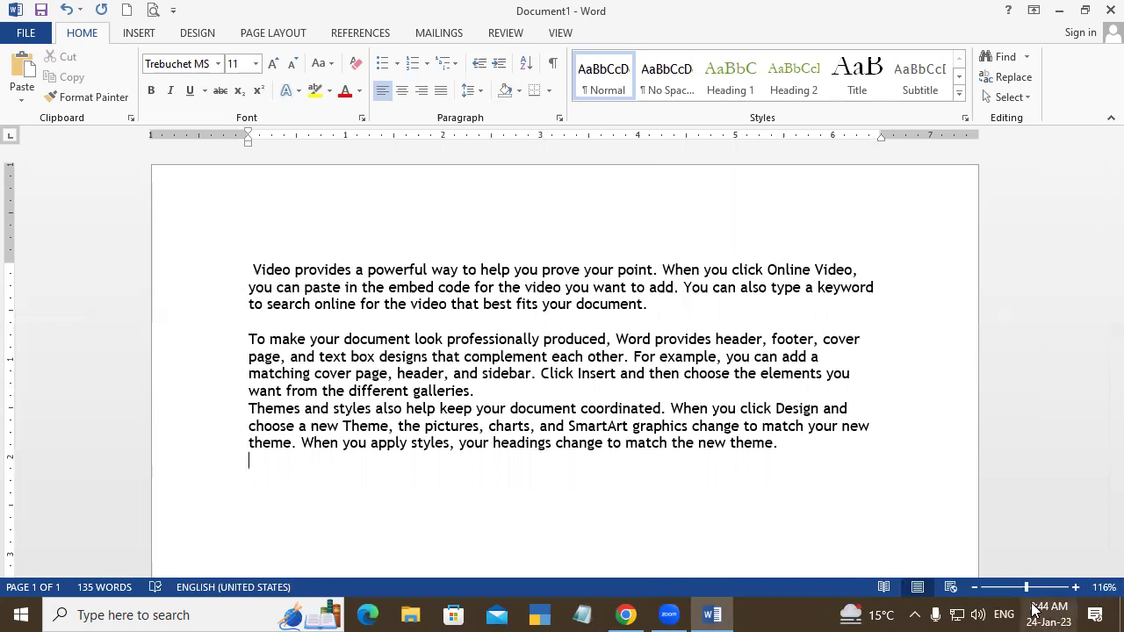
Step: Drag the zoom slider to about 372% and pan left and right across the enlarged paragraphs
left_click_drag(1027, 587, 1058, 587)
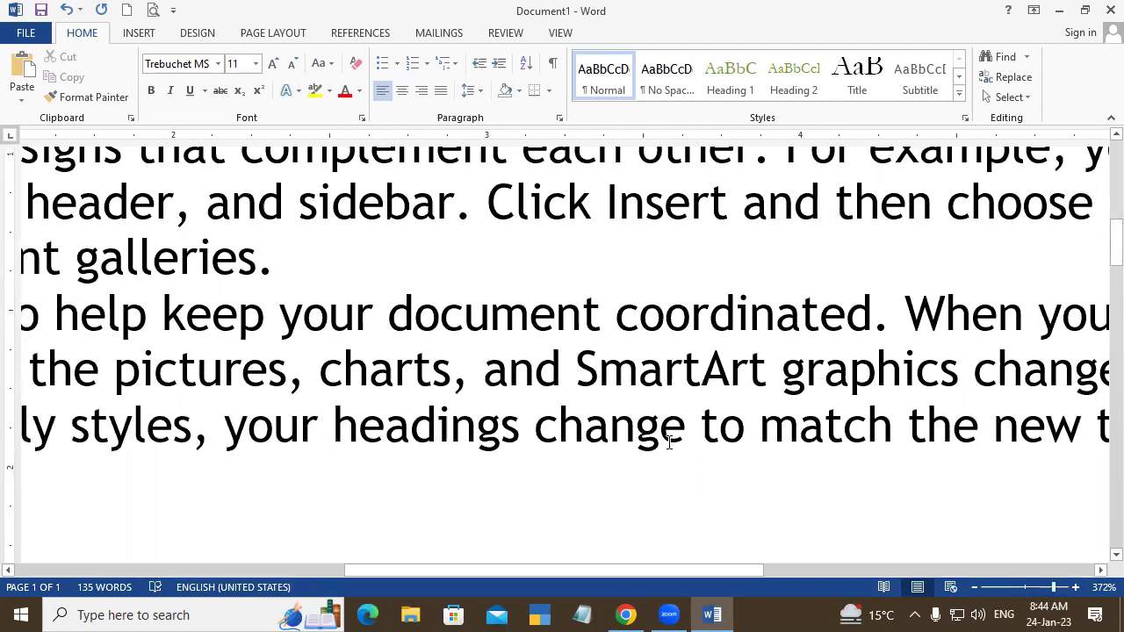
scroll(648, 575, "left", 1)
scroll(648, 575, "left", 4)
scroll(648, 575, "left", 7)
scroll(648, 575, "left", 6)
scroll(648, 569, "right", 1)
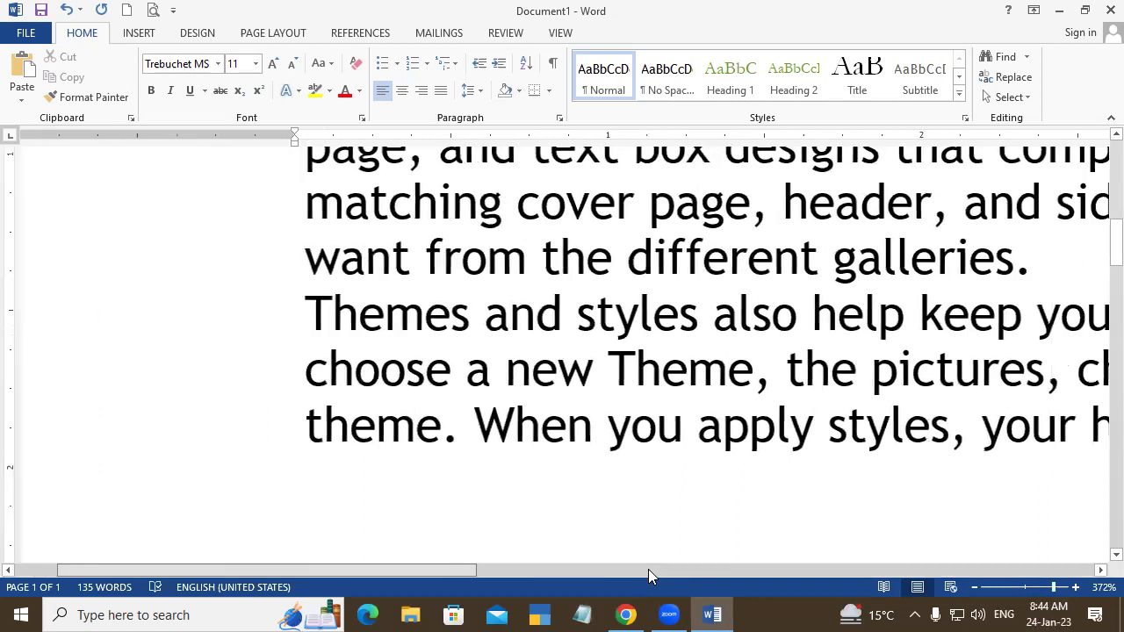
scroll(502, 568, "right", 3)
scroll(611, 568, "right", 6)
scroll(776, 568, "right", 7)
scroll(825, 569, "right", 6)
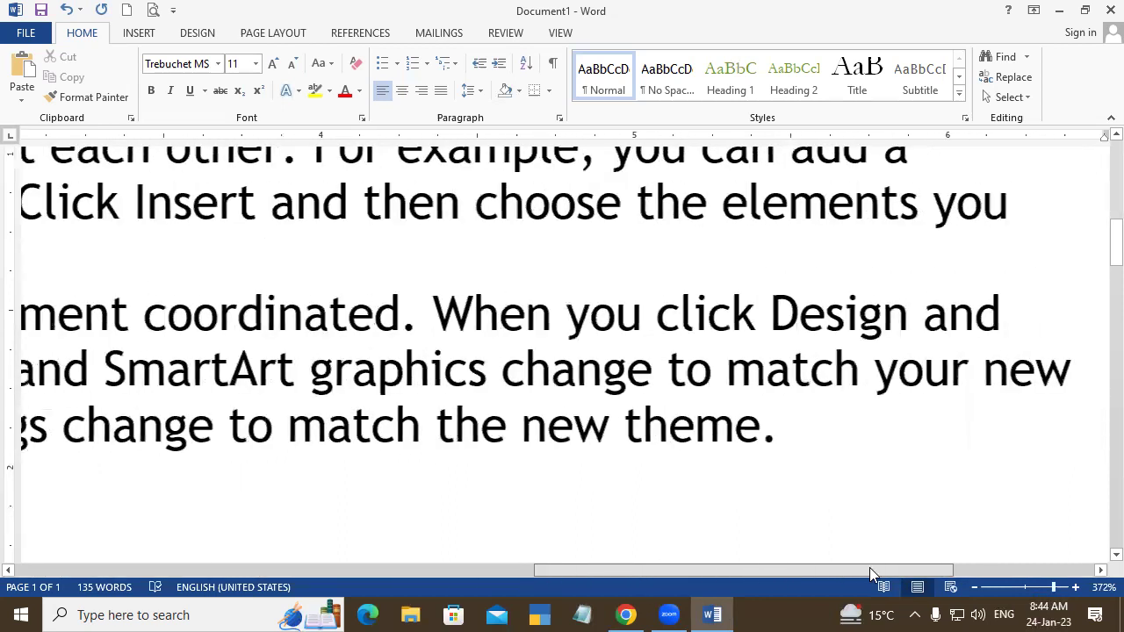
scroll(876, 570, "right", 3)
scroll(877, 570, "right", 2)
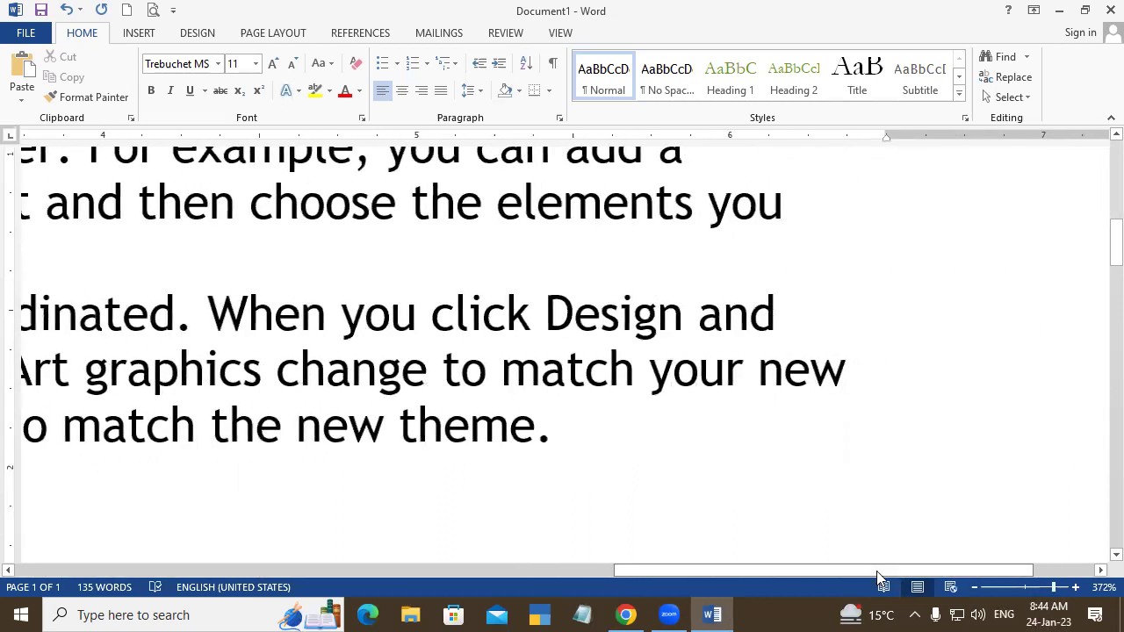
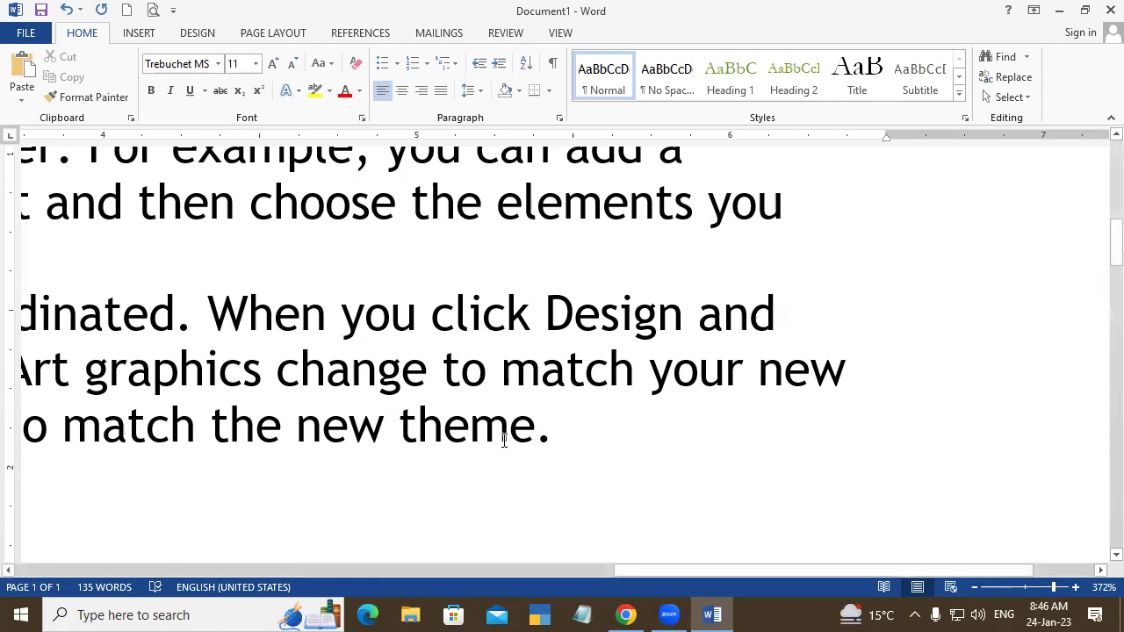
Step: Set the page zoom to 120%, then close the sample-text document without saving
left_click(1025, 587)
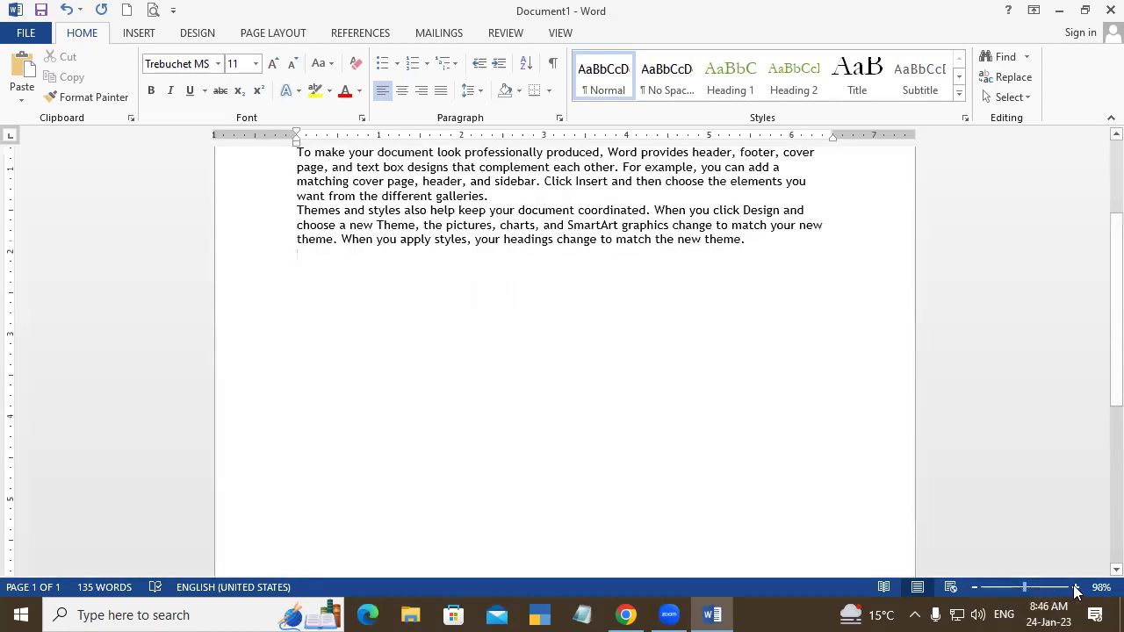
left_click(1074, 587)
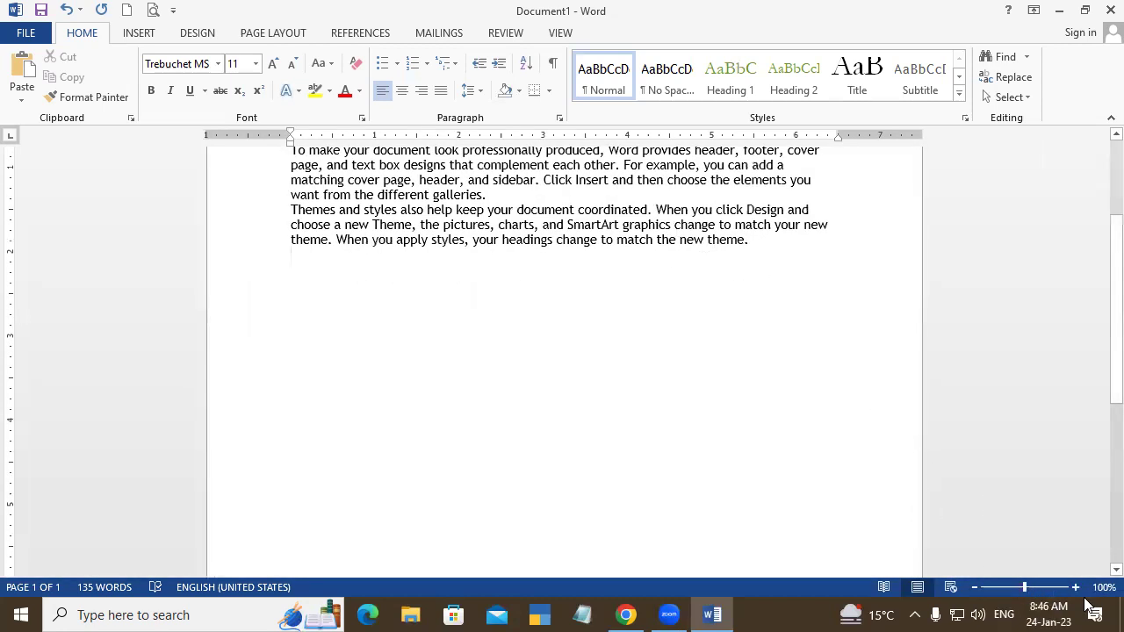
left_click(1075, 588)
left_click(1074, 587)
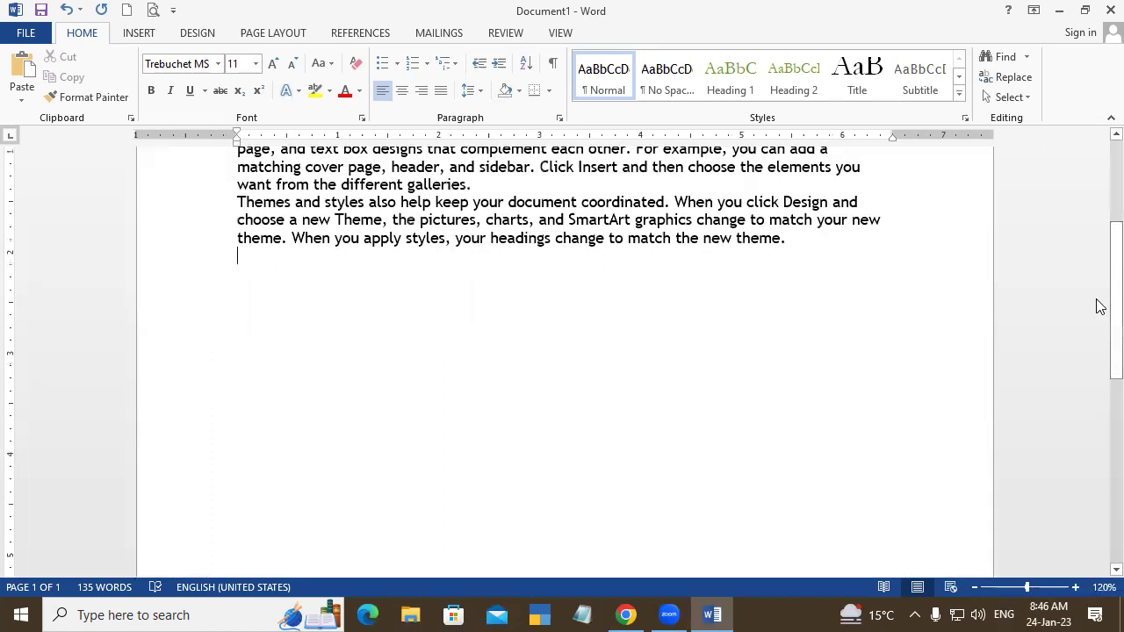
scroll(1095, 263, "up", 4)
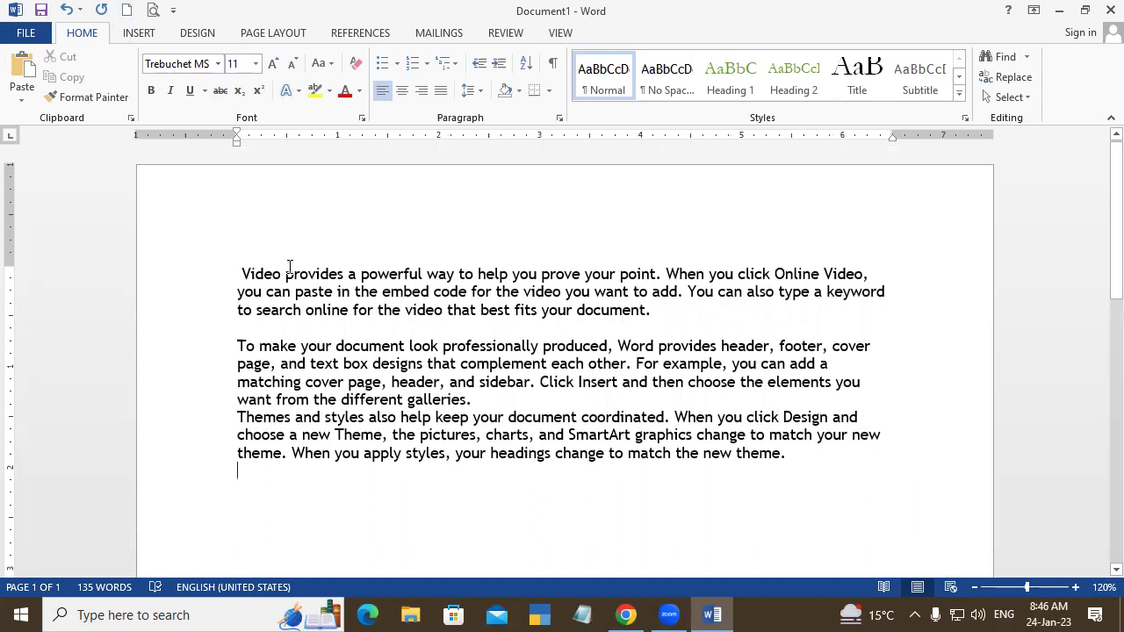
left_click(1098, 4)
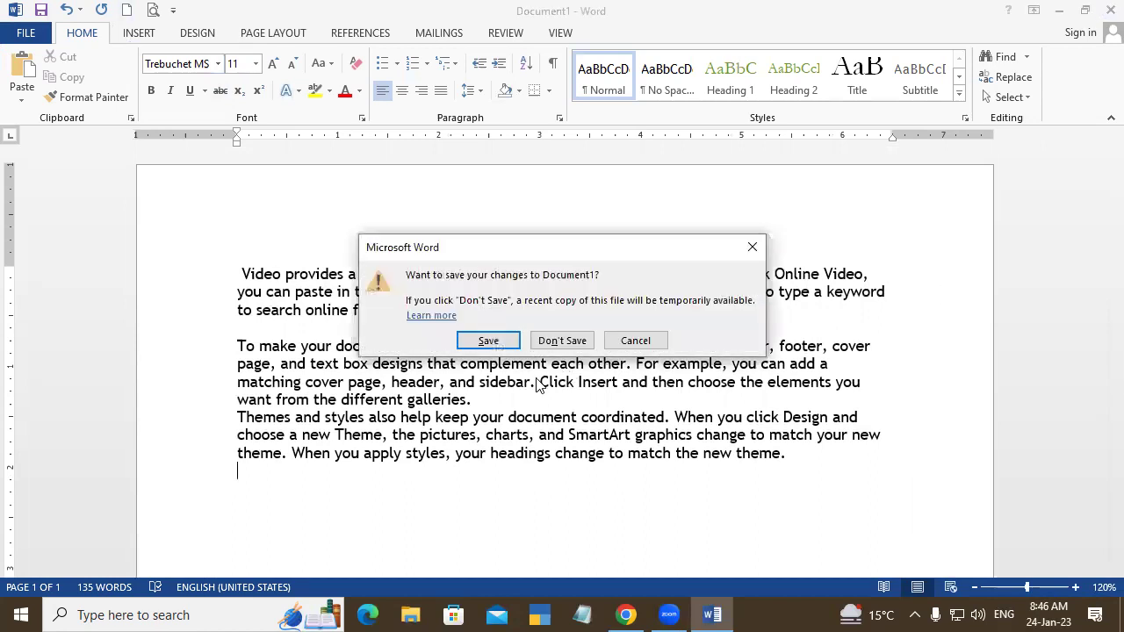
left_click(551, 342)
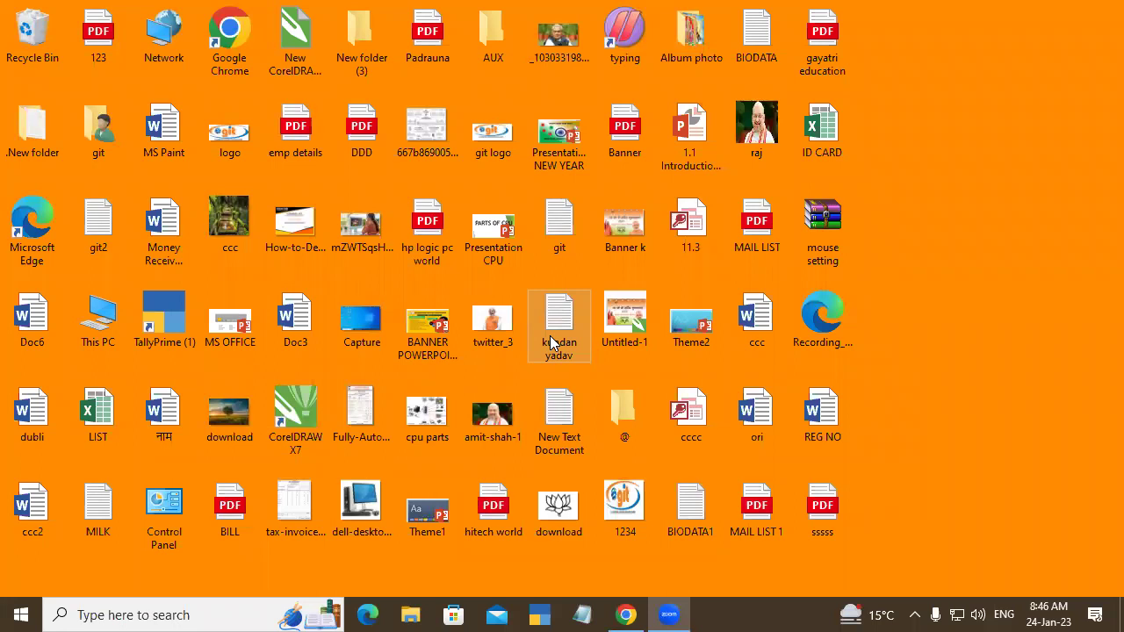
Step: Relaunch Word with winword from the Run prompt and start a new blank document
key("super+r")
key("Return")
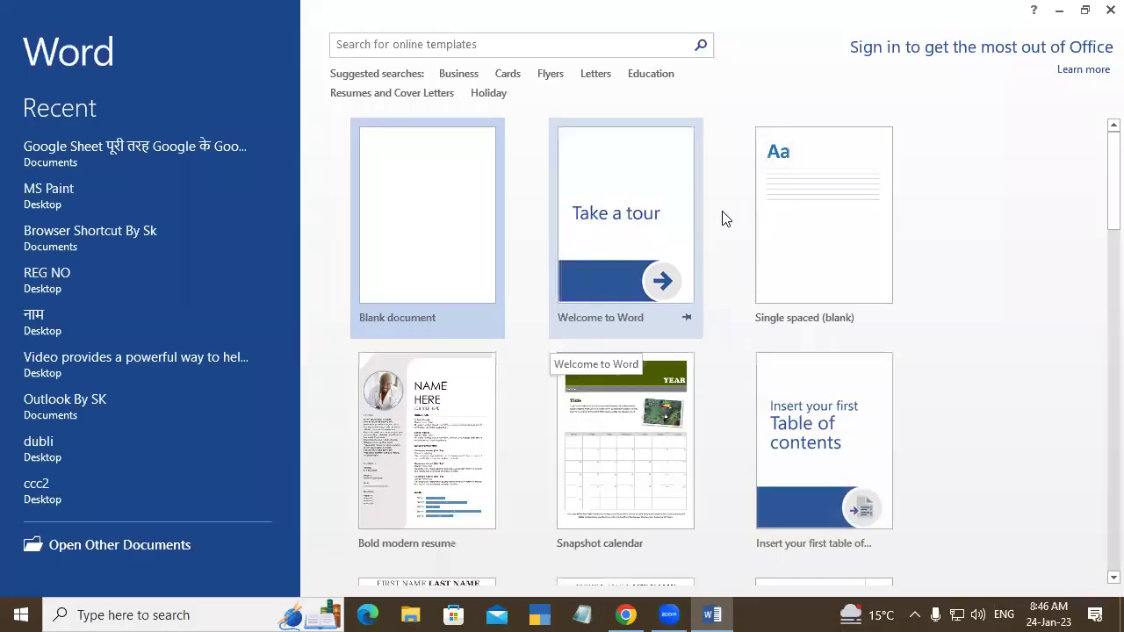
left_click(474, 223)
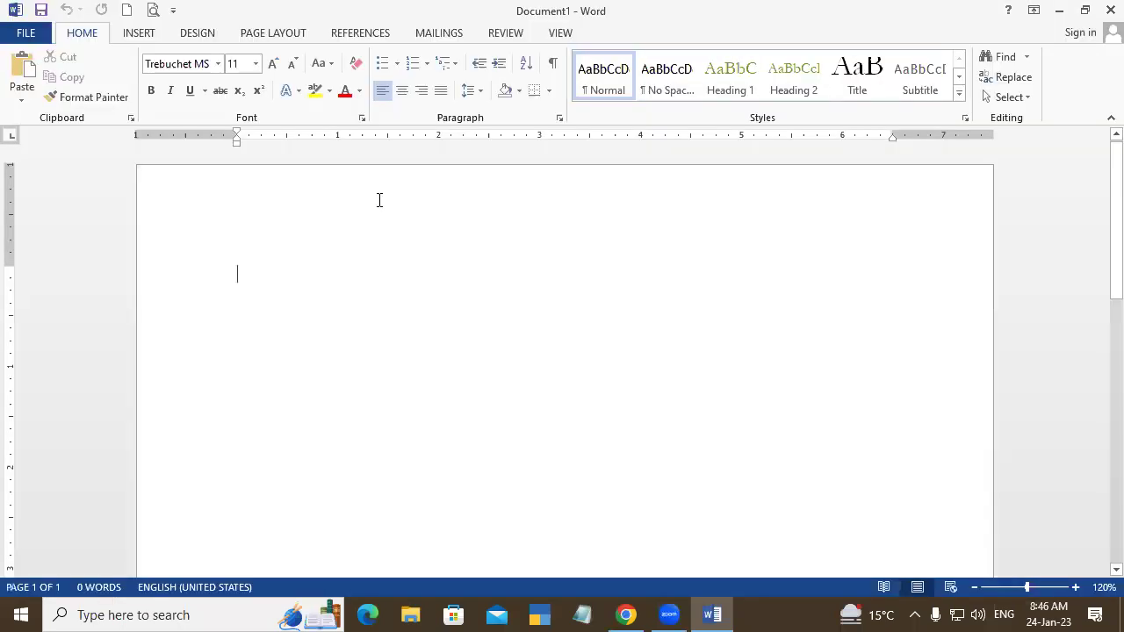
Step: Set the document font to Calibri
left_click(218, 64)
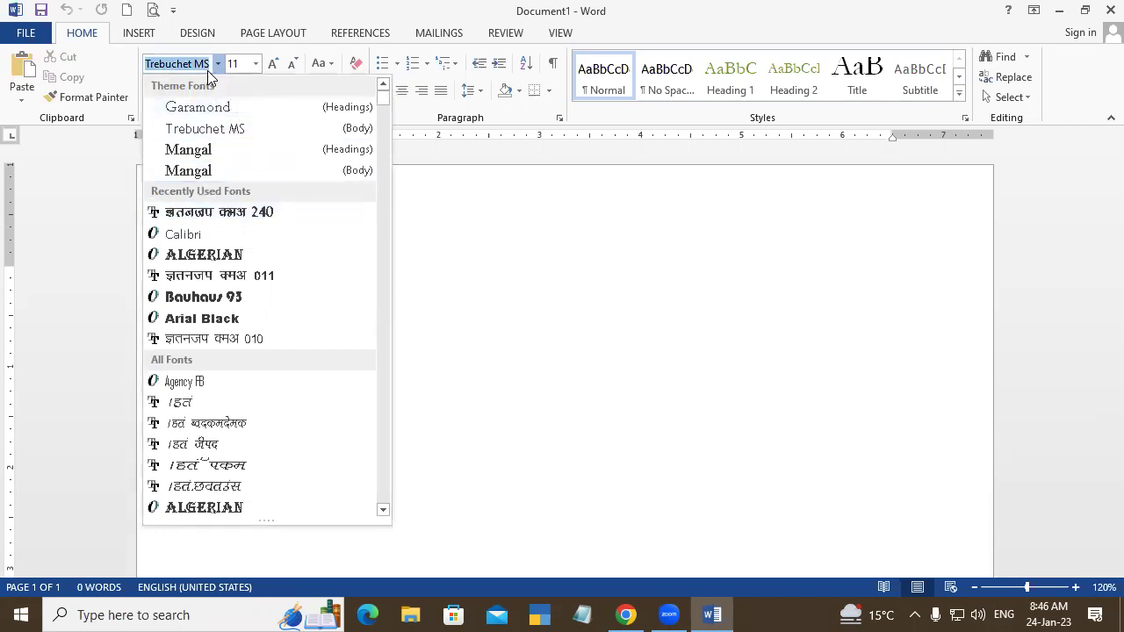
type("Calibri")
key("Return")
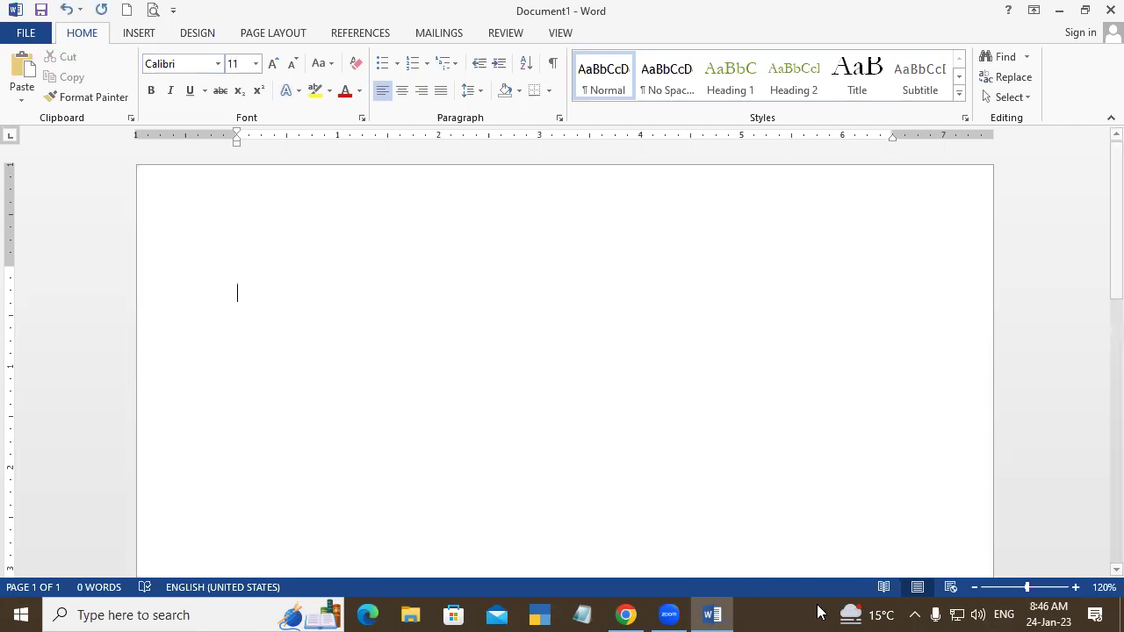
Step: Scribble red pen ink on the page, erase it, and return to editing
left_click(580, 613)
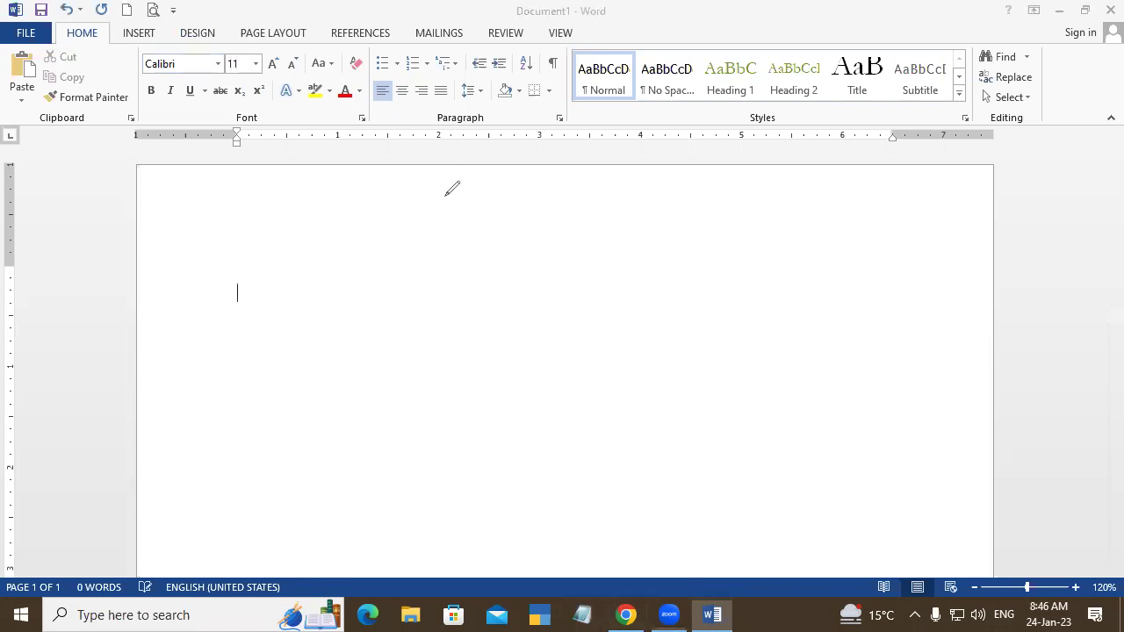
left_click_drag(445, 182, 445, 219)
left_click_drag(445, 201, 461, 204)
mouse_move(474, 180)
left_mouse_down()
mouse_move(475, 209)
mouse_move(501, 209)
left_mouse_up()
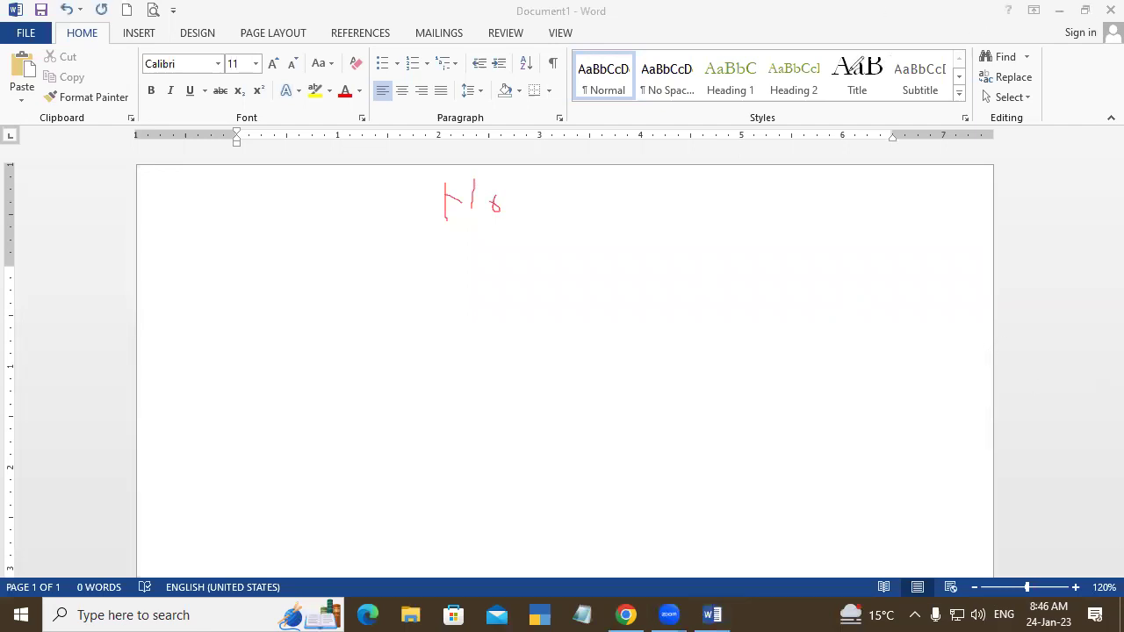
mouse_move(342, 231)
left_mouse_down()
mouse_move(466, 181)
mouse_move(562, 203)
left_mouse_up()
left_click(207, 227)
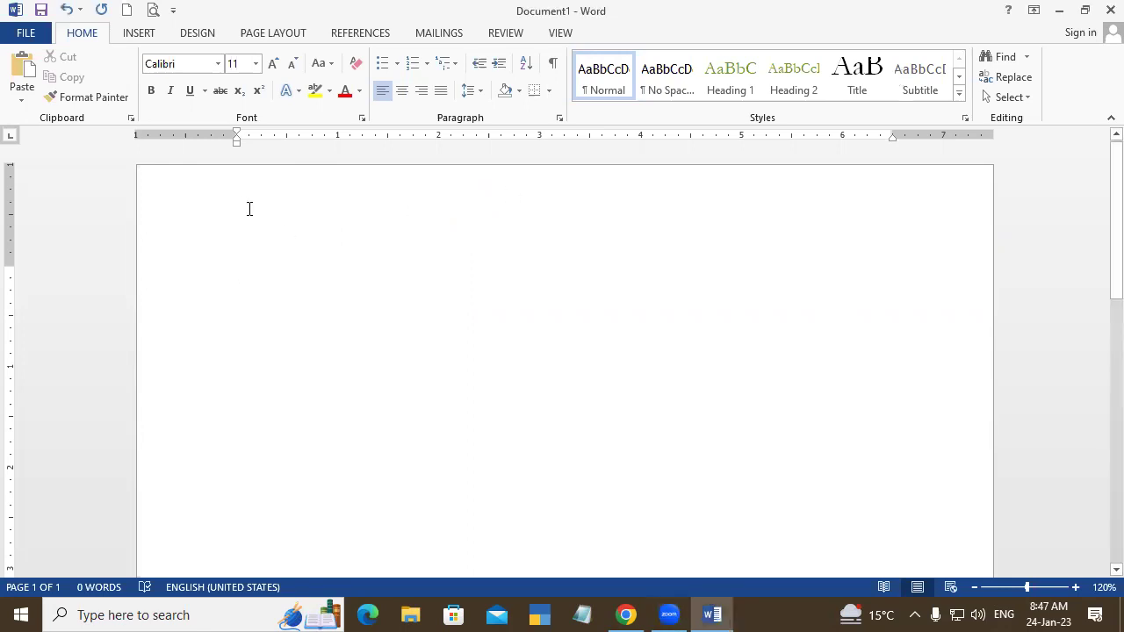
Step: Type Notepad, Wordpad and Ms word on separate lines with a blank line above
type("Notepad")
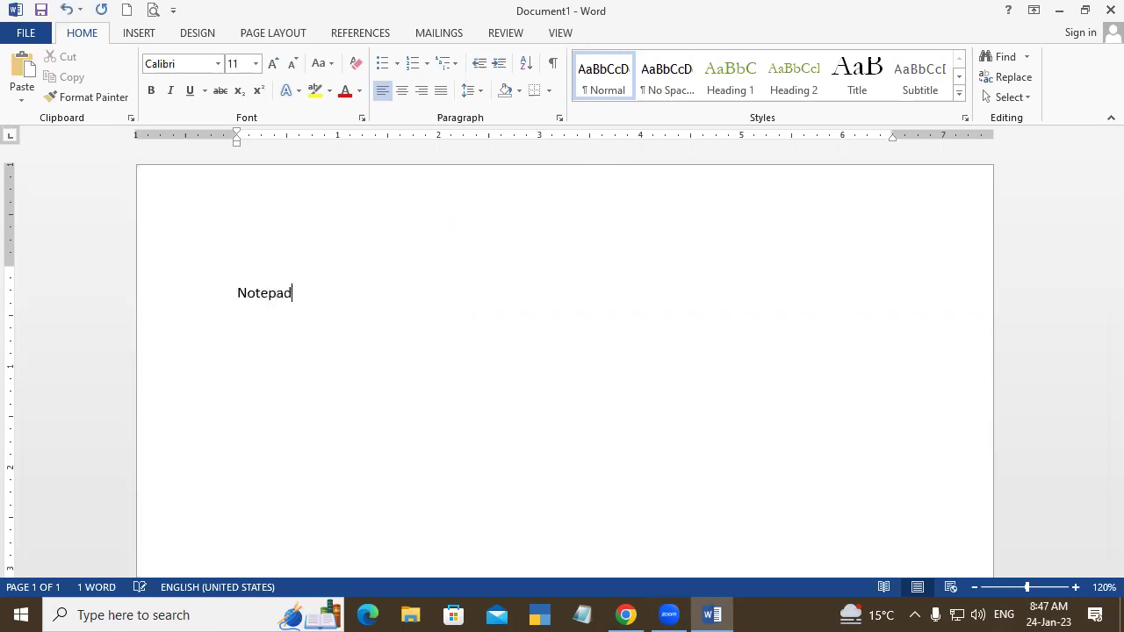
key("Return")
type("worf")
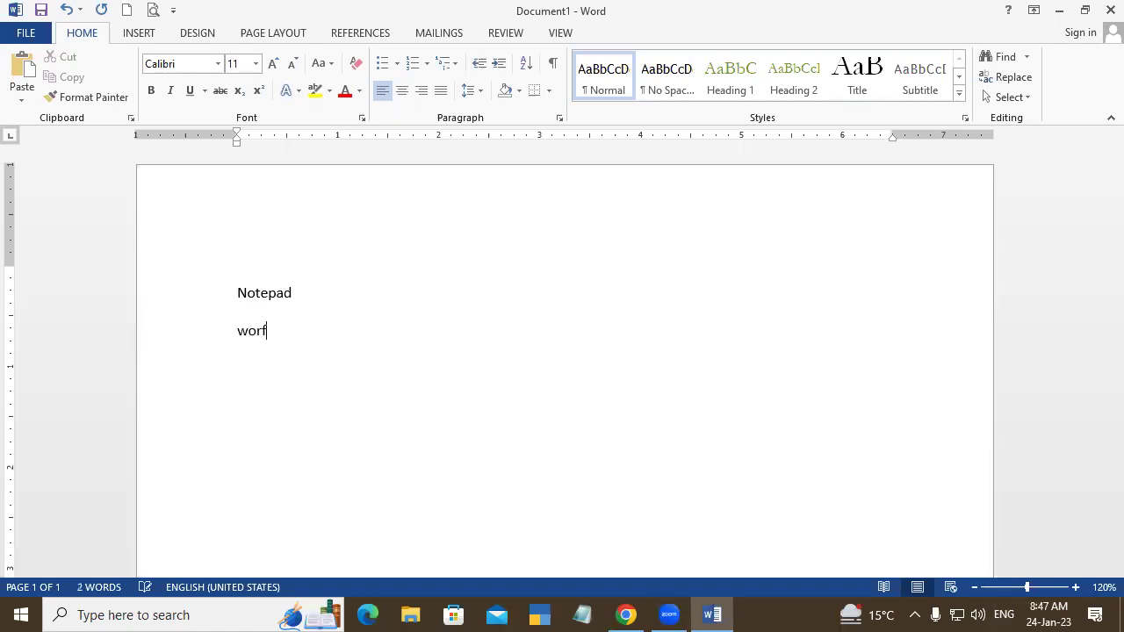
key("BackSpace")
type("dpad")
key("Return")
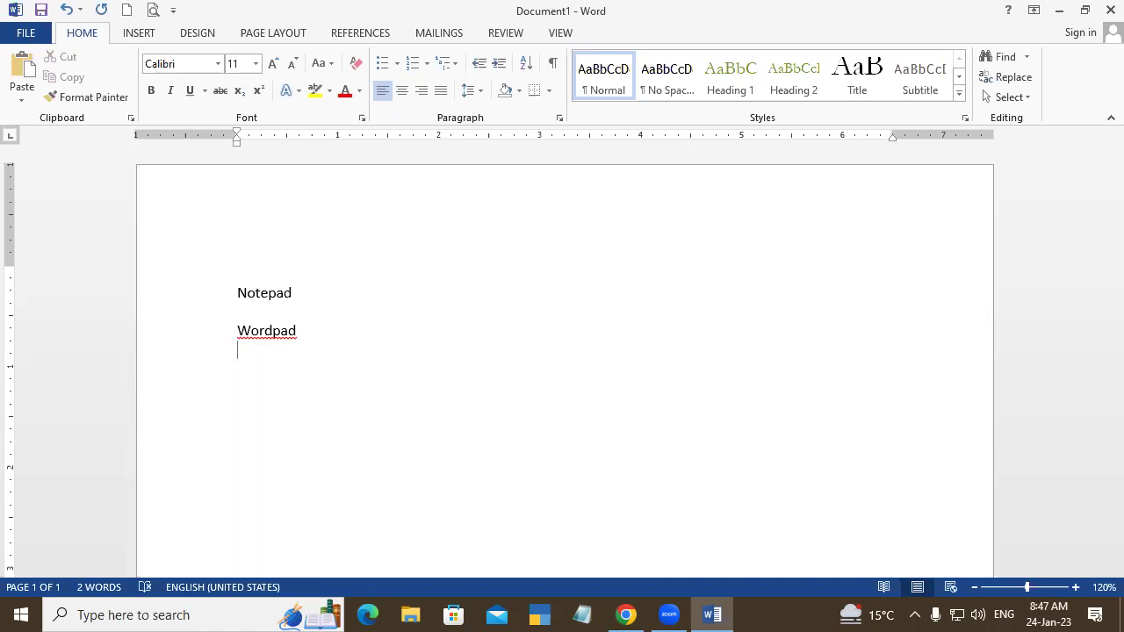
type("Ms w")
type("ord")
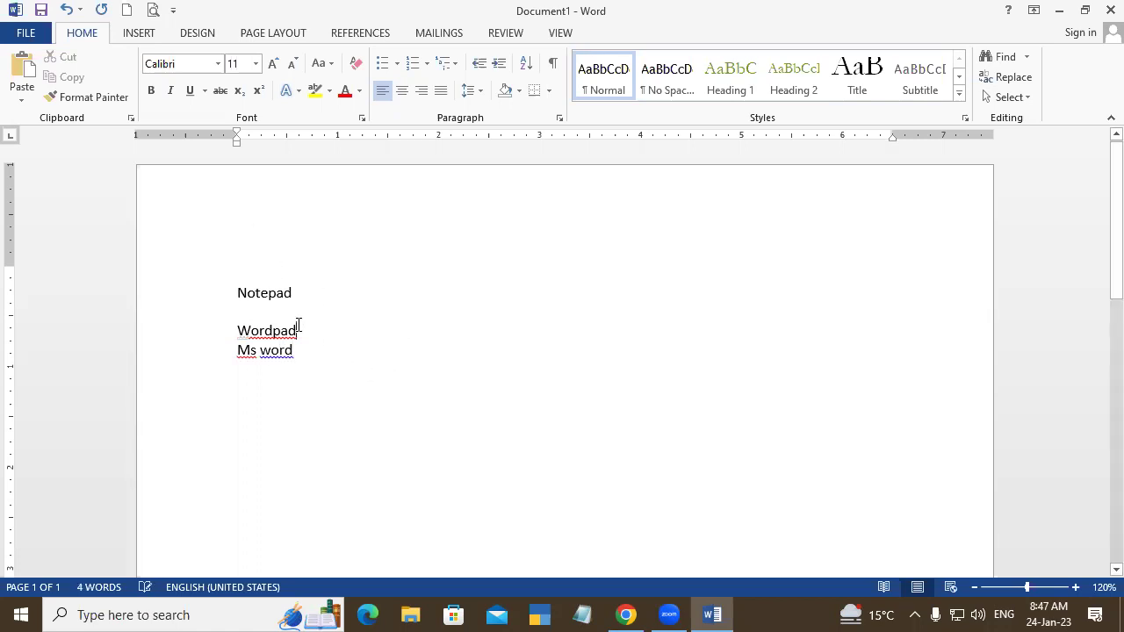
key("Return")
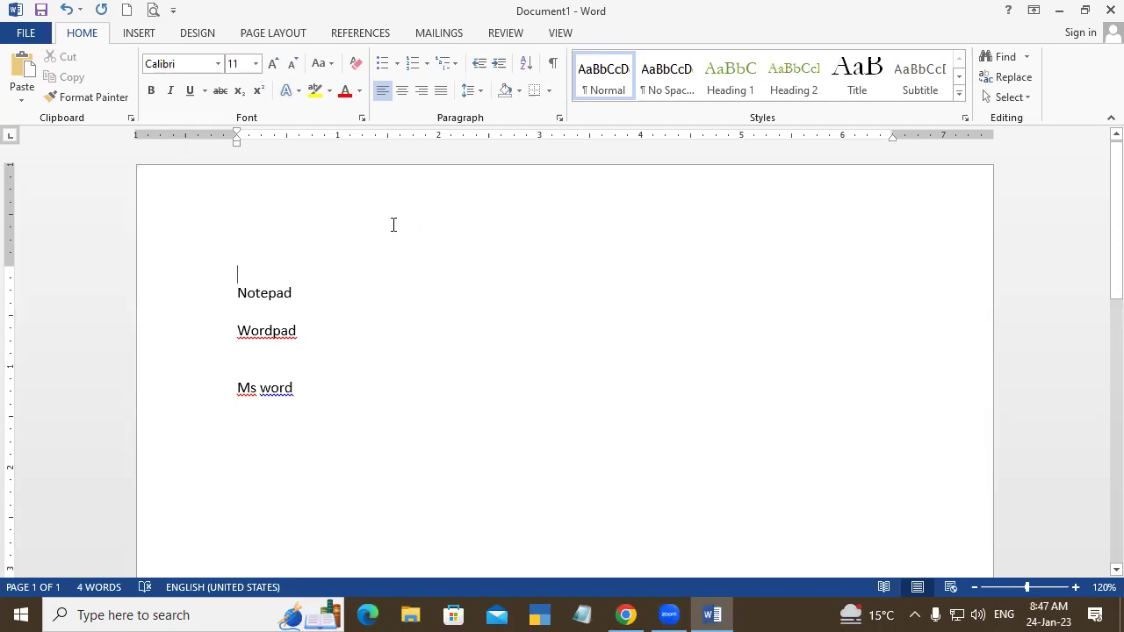
Step: Indent the empty top line twice and type the heading 'Extension'
key("Tab")
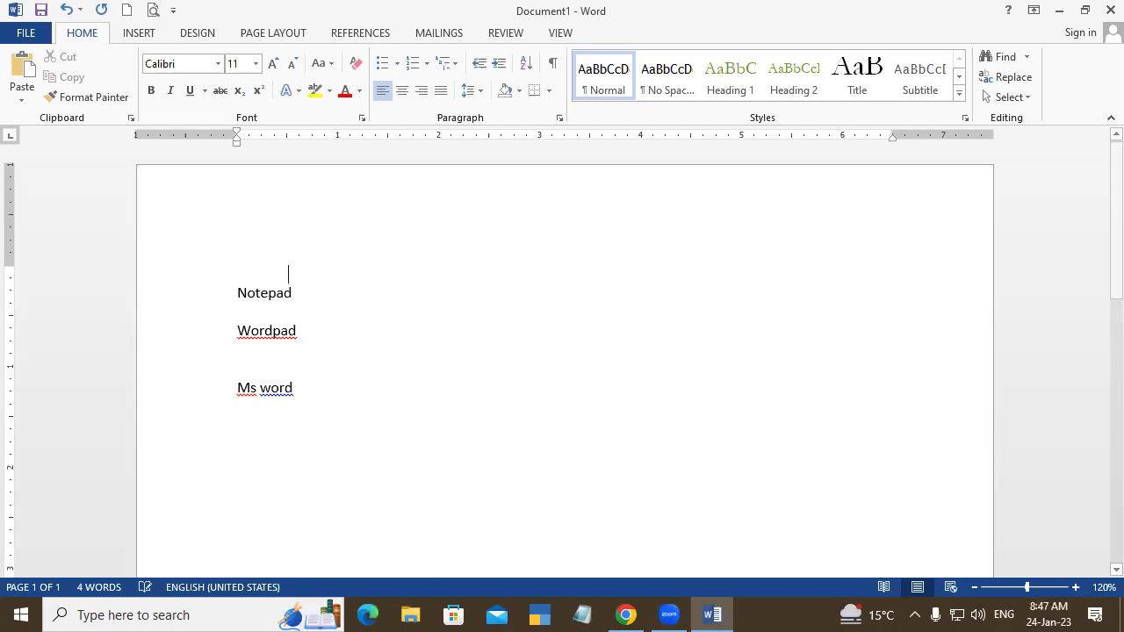
key("Tab")
key("Tab")
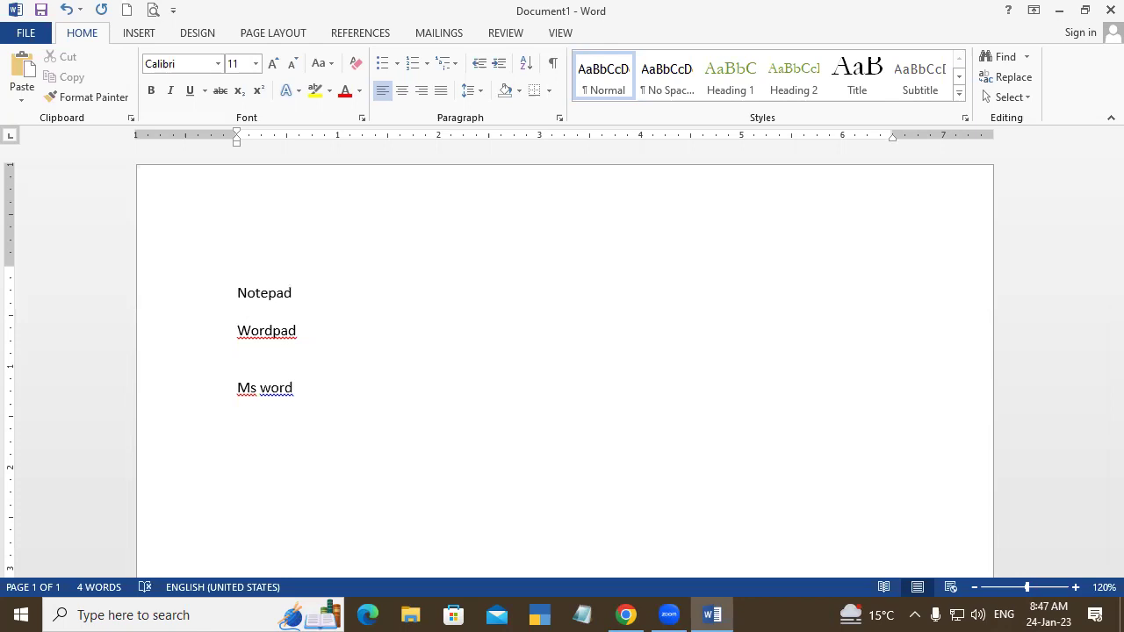
type("Extension")
Step: Add .txt after Notepad, .rtf after Wordpad, and .doc/docx after Ms word
left_click(314, 307)
type(".")
type("txt")
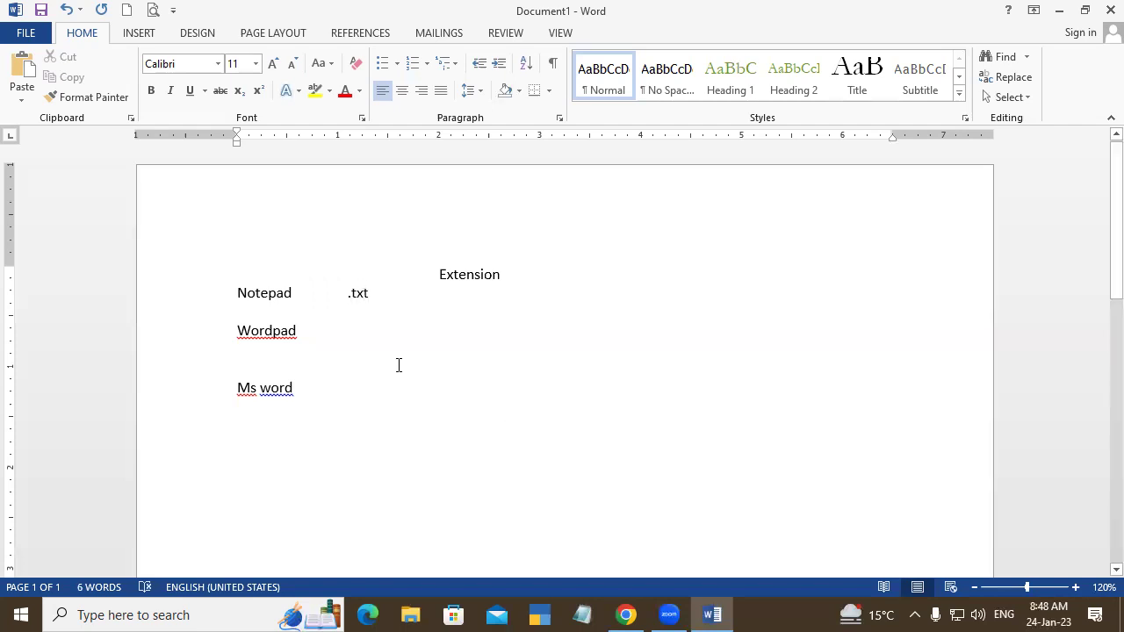
left_click(346, 341)
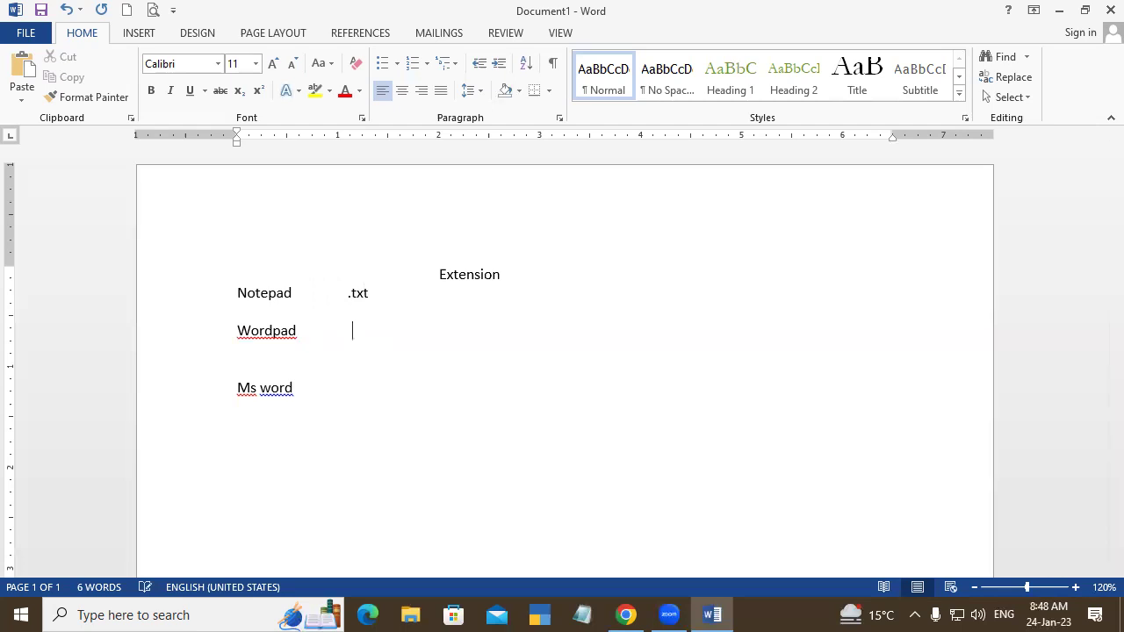
type(".rtf")
left_click(349, 400)
type(".doc")
type("/")
type("doc")
type("x")
Step: Make the whole list red at 18 pt and add 'Name' after the Extension heading
left_click_drag(152, 240, 540, 428)
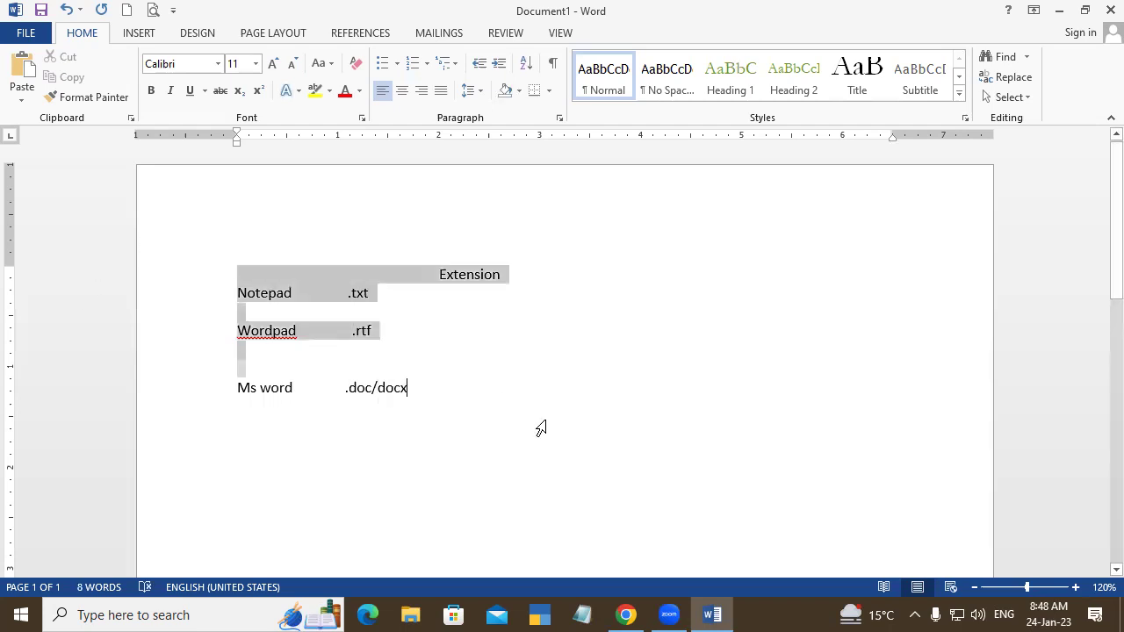
left_click(345, 92)
left_click(274, 66)
left_click(274, 67)
left_click(274, 67)
left_click(274, 66)
left_click(670, 283)
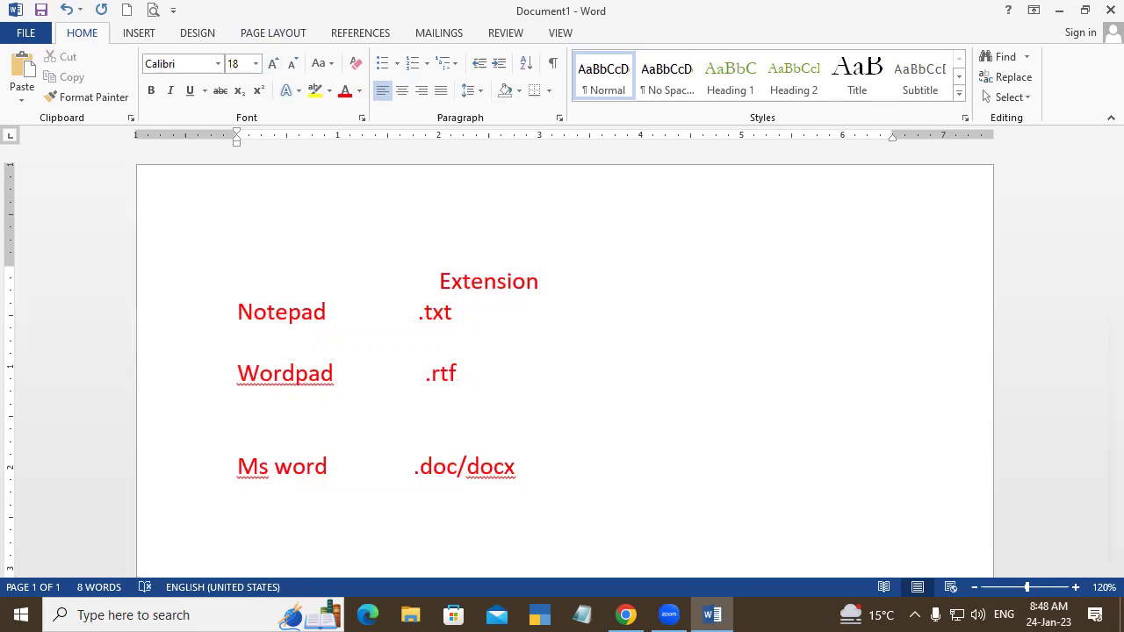
type("Name")
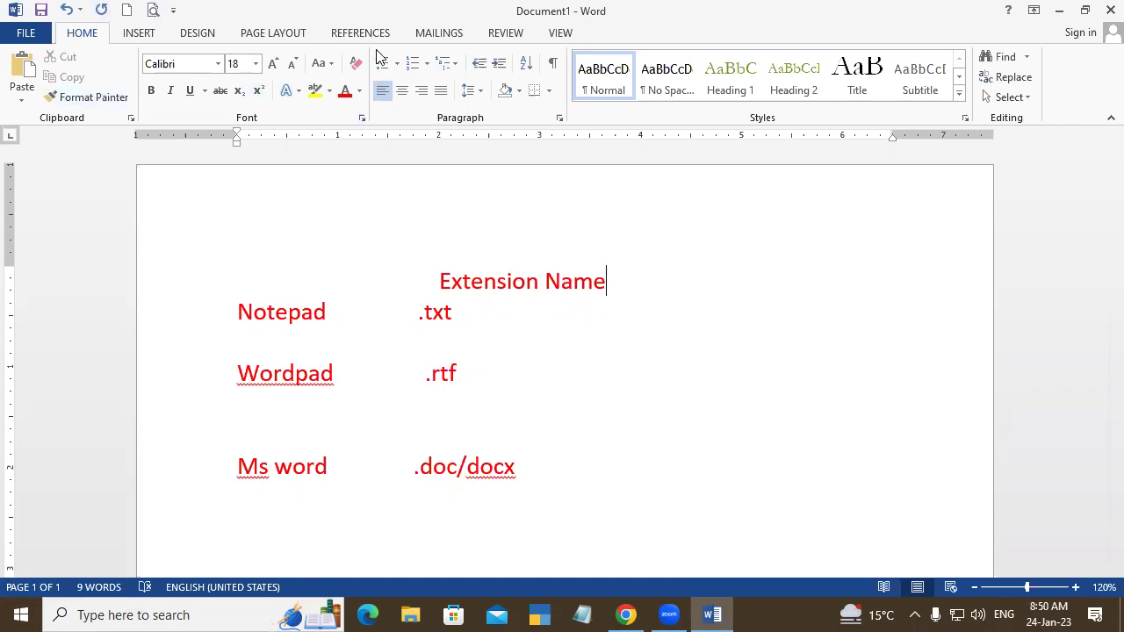
key("super+r")
type("wor")
key("Down")
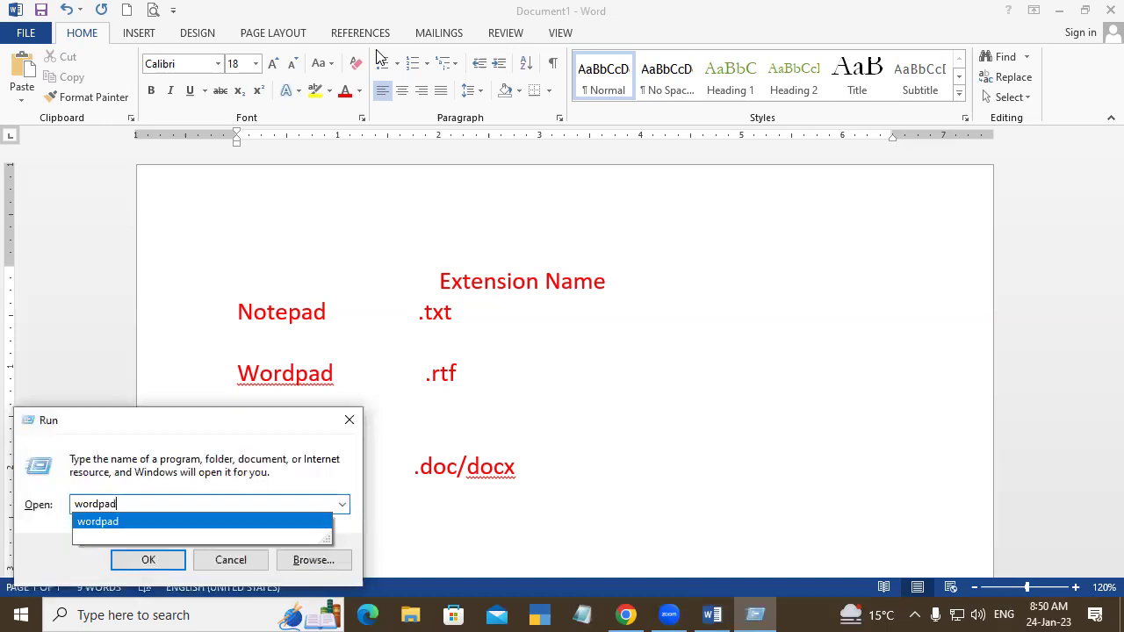
key("Return")
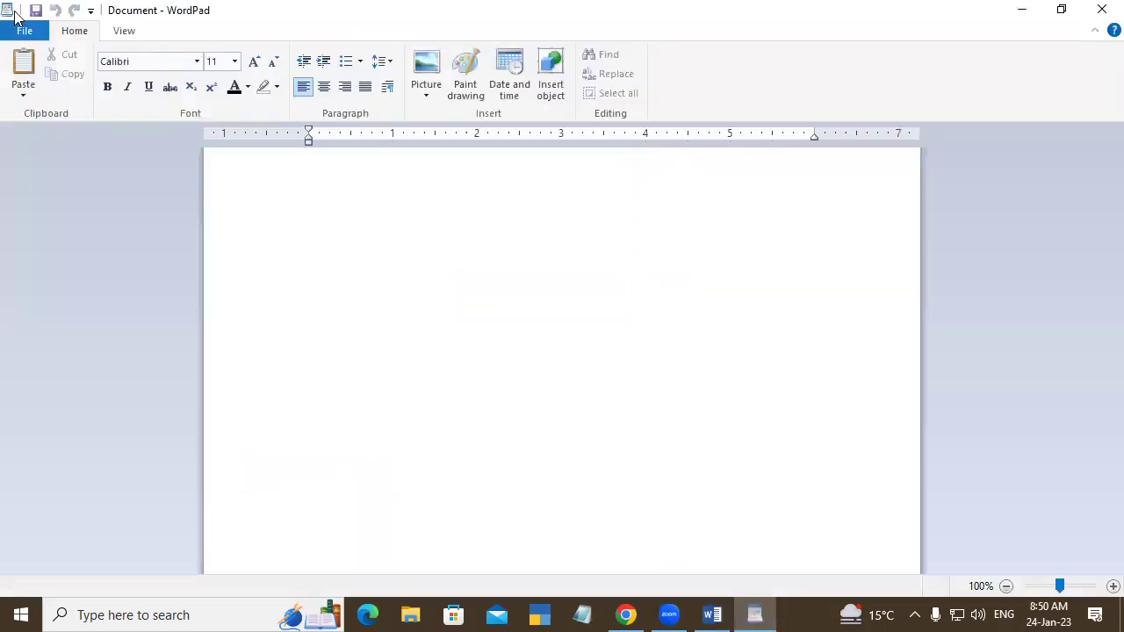
left_click(1102, 9)
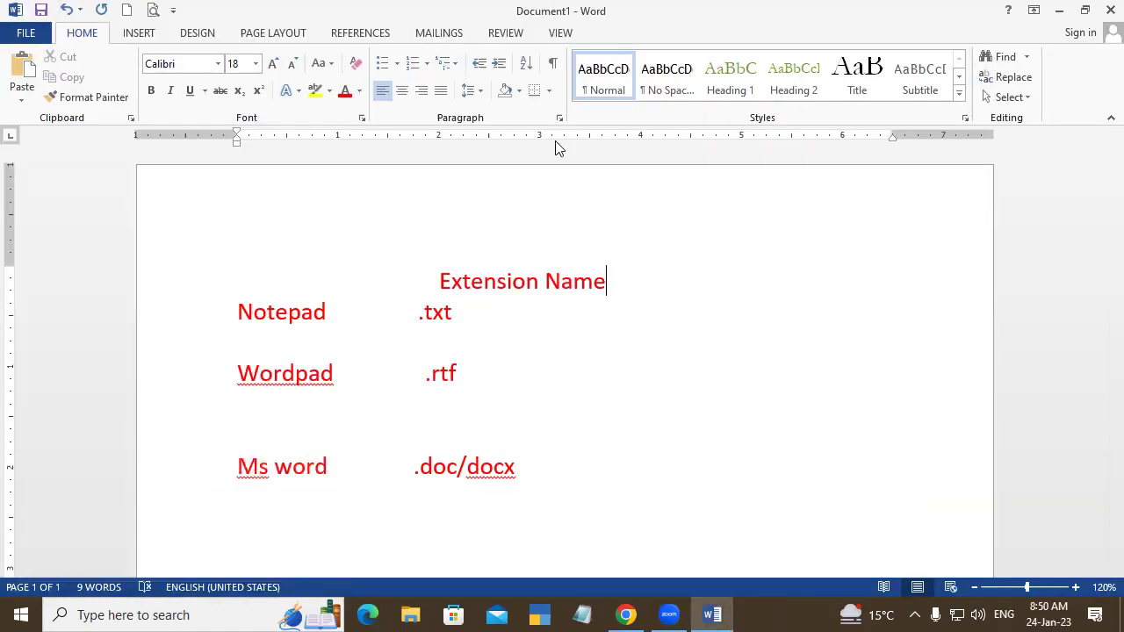